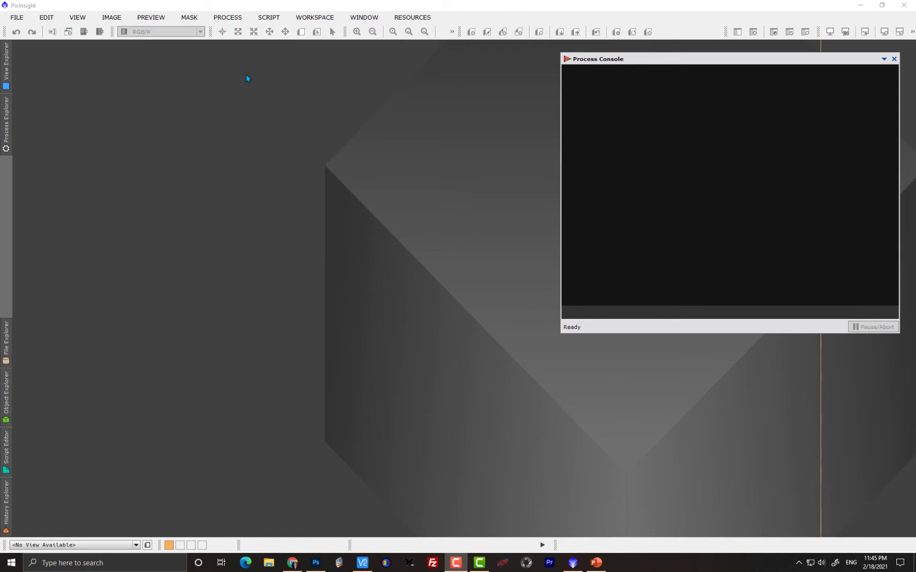
Browse the image files, then close the file browser without opening anything.
double_click(258, 184)
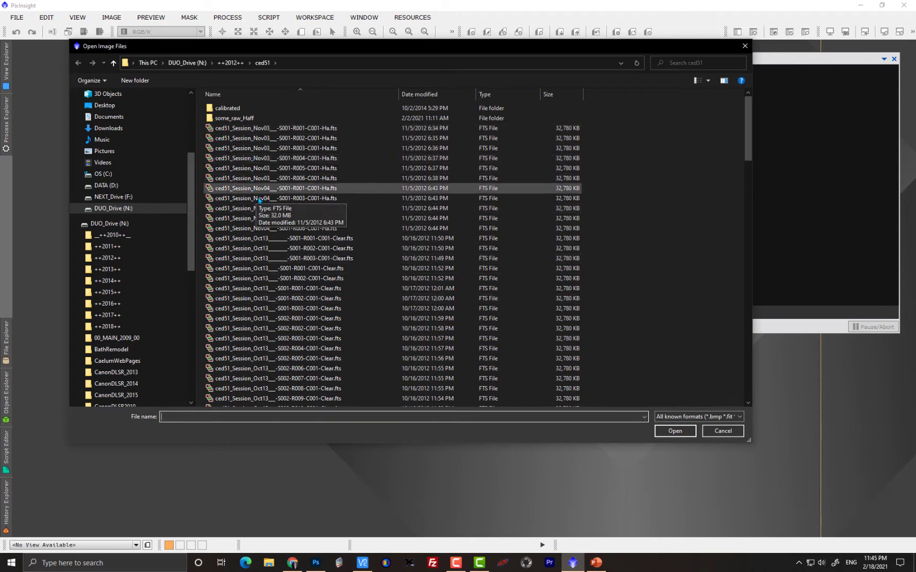
scroll(260, 211, down, 10)
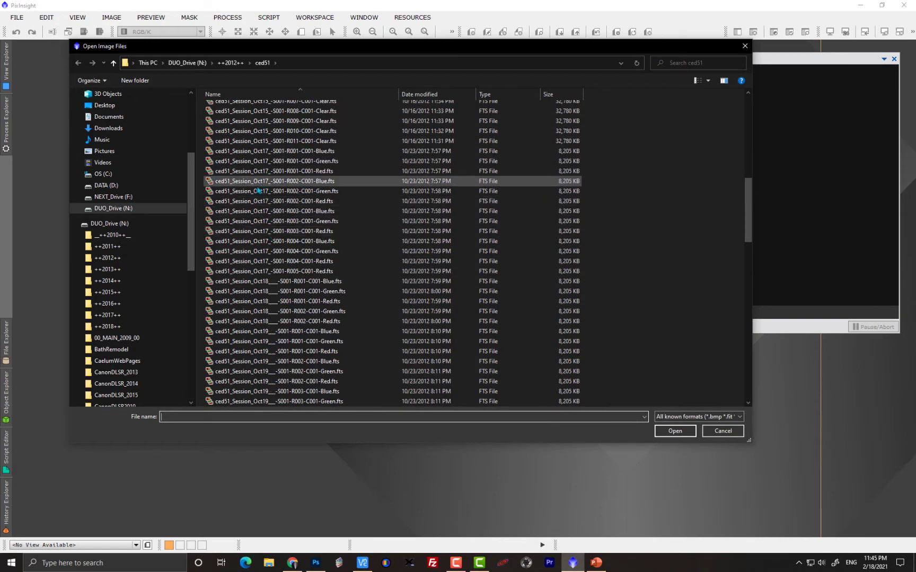
scroll(254, 216, up, 10)
scroll(250, 218, up, 3)
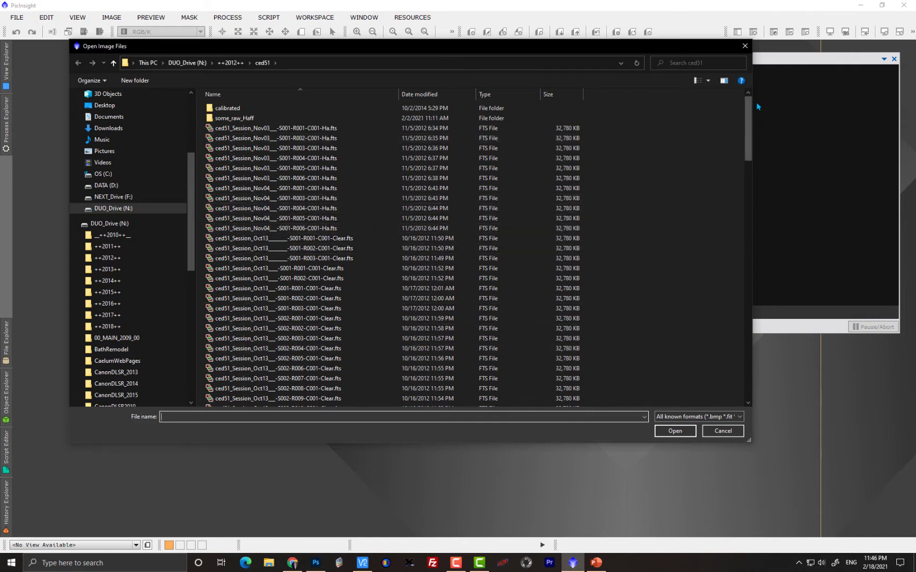
drag(747, 109, 704, 363)
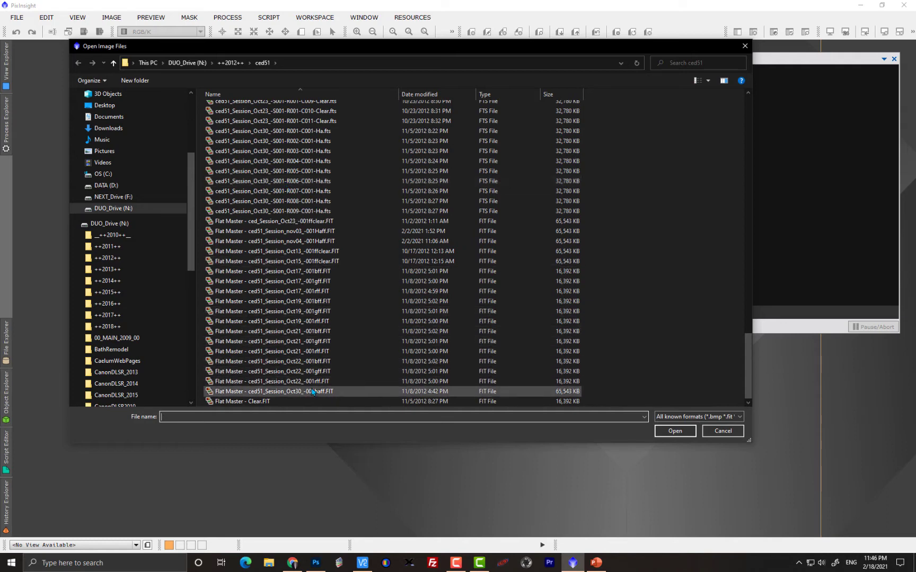
click(723, 431)
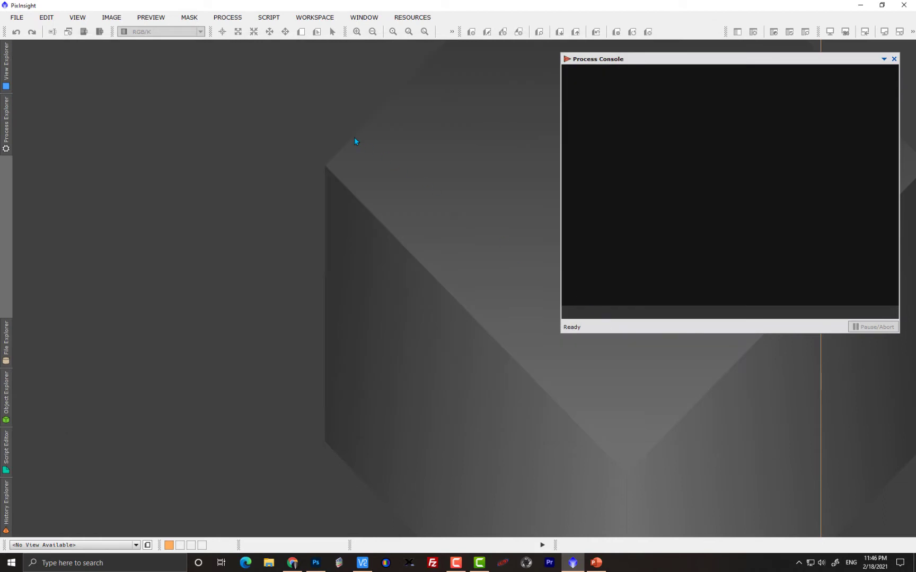
Launch the WeightedBatchPreprocessing script from Script > Batch Processing.
click(267, 17)
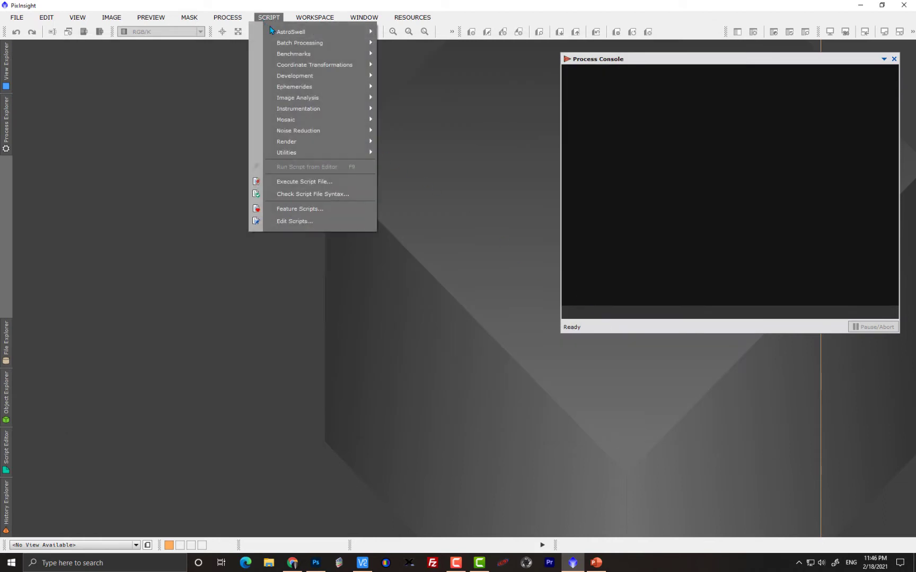
mouse_move(282, 35)
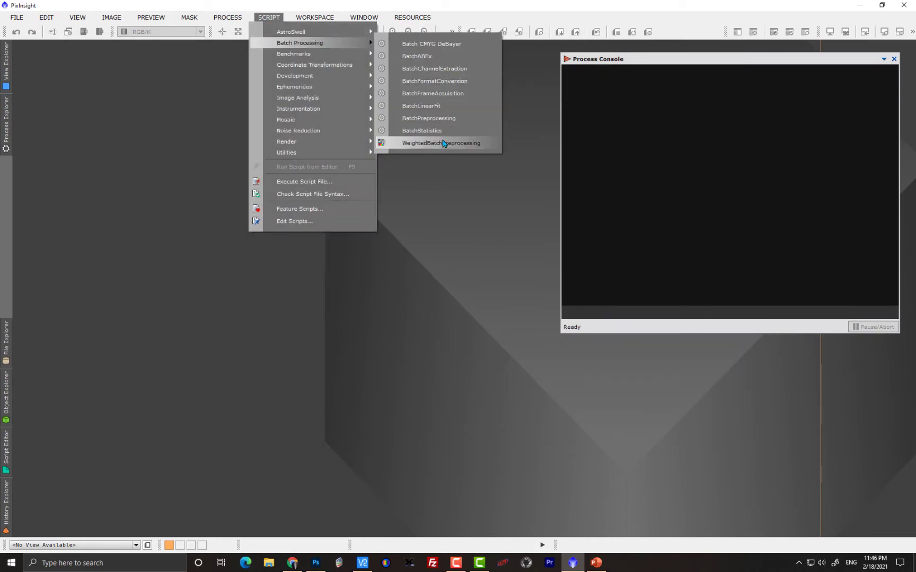
click(443, 142)
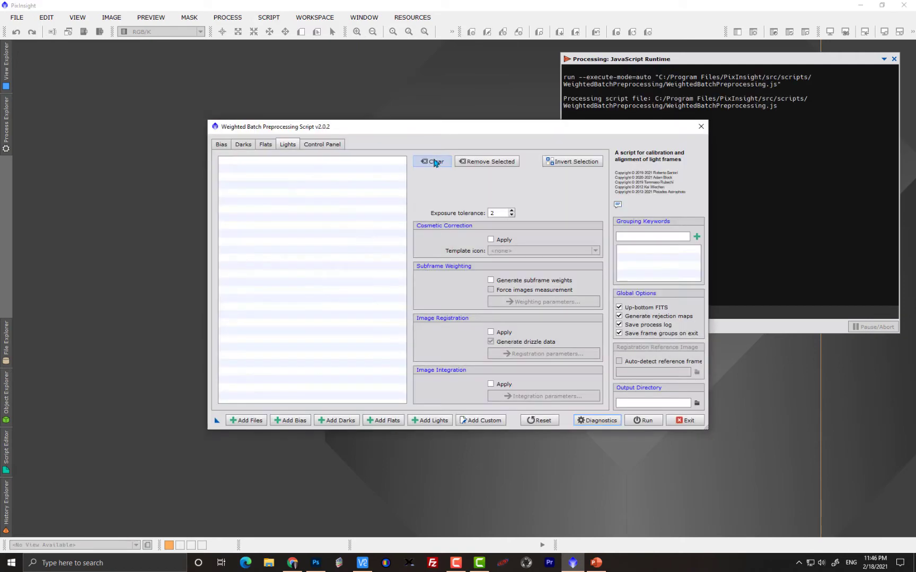
Add the four bias and dark master files, then review them under the Bias and Darks tabs.
click(239, 423)
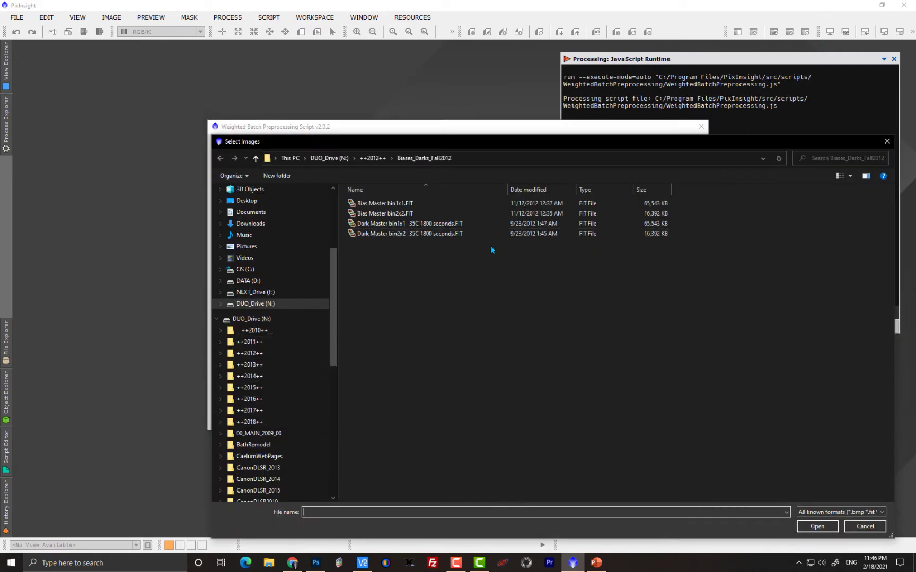
click(392, 203)
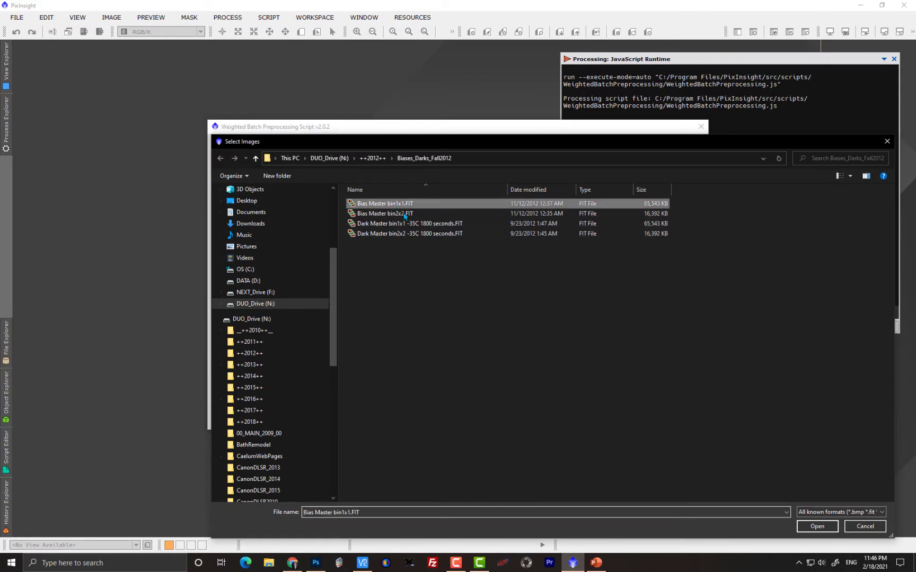
shift+click(418, 234)
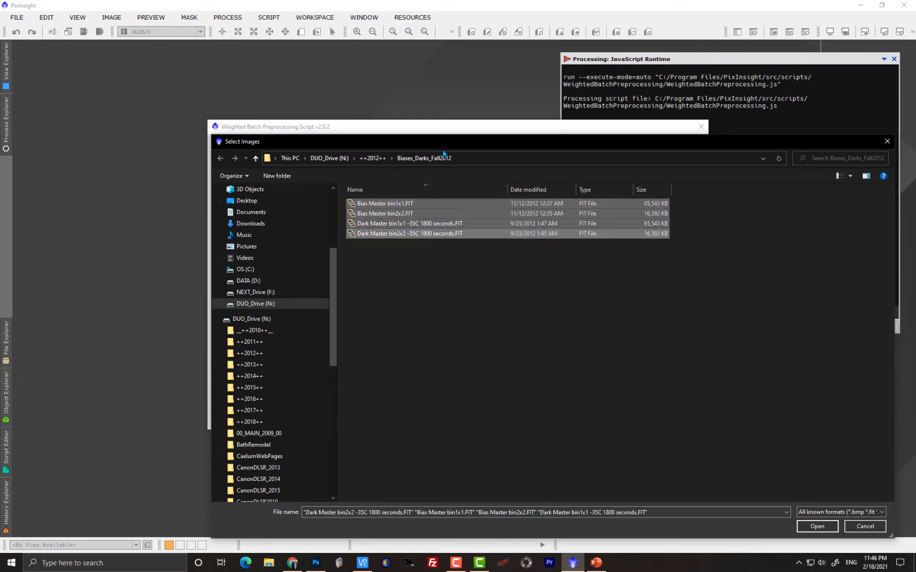
click(807, 527)
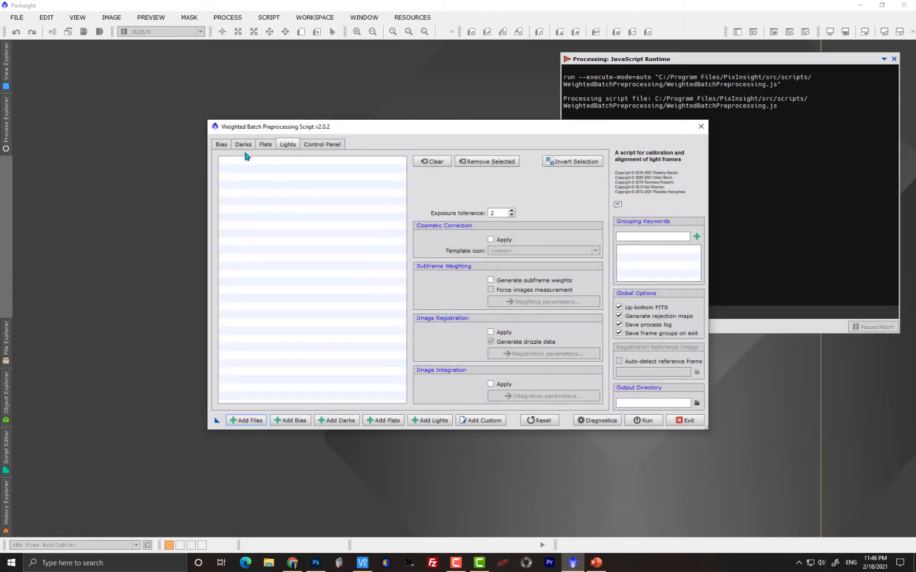
click(220, 145)
click(242, 146)
Review the bias masters, then the 1800s dark masters for Binning 1 and Binning 2.
click(221, 148)
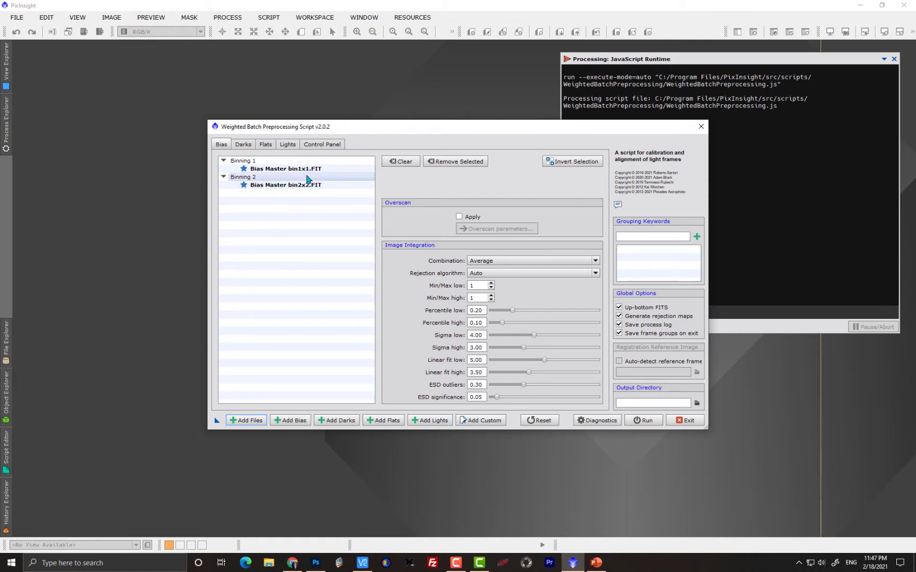
click(243, 146)
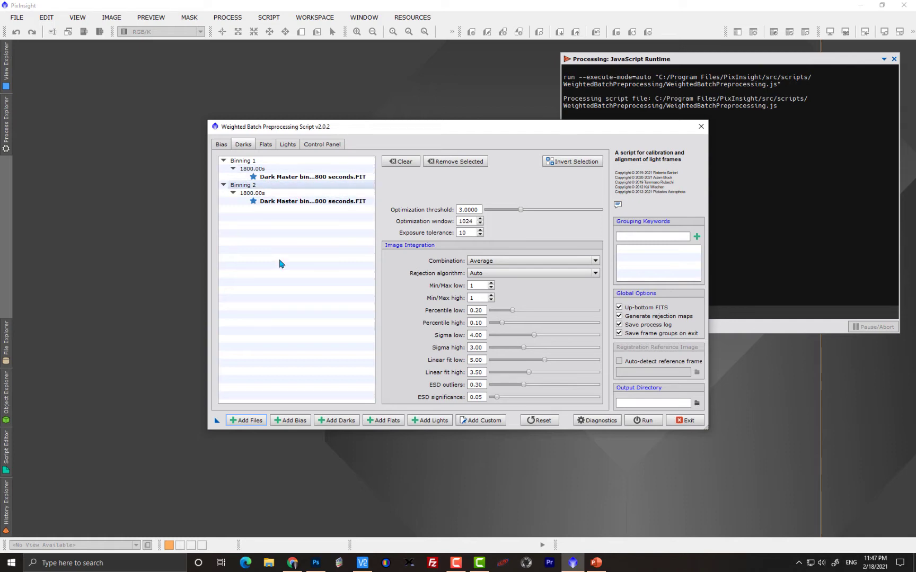
Add the ced51 lights through the Oct30 Haff flat master from the ++2012++ folder.
click(260, 421)
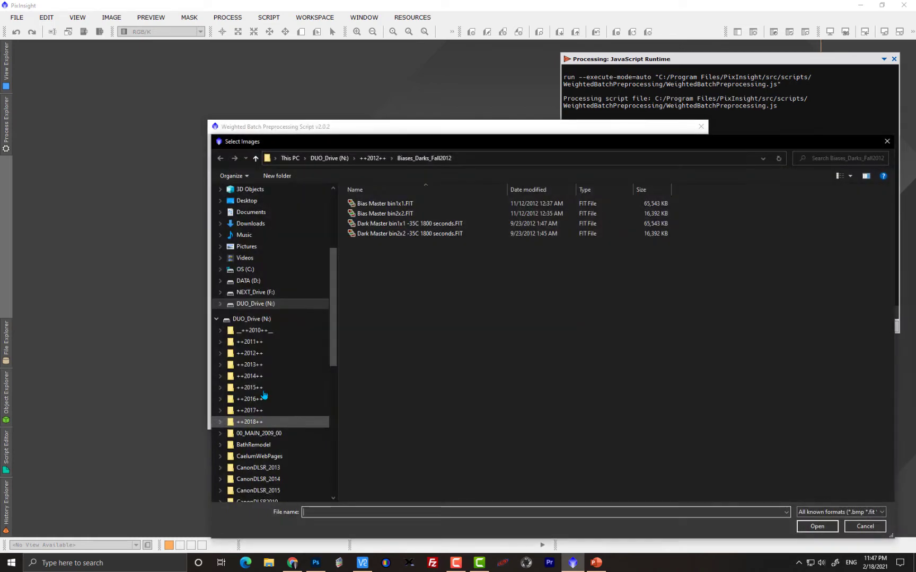
click(373, 158)
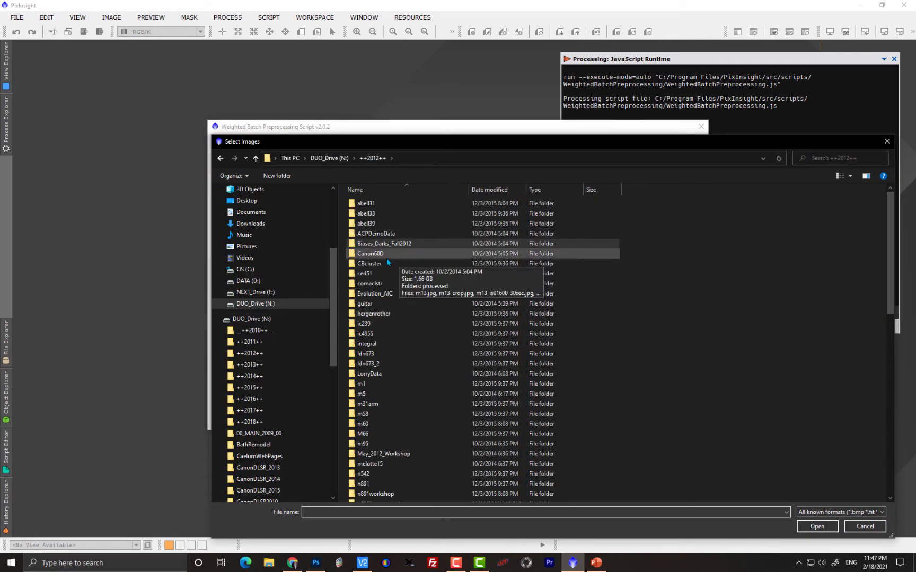
double_click(387, 273)
click(433, 227)
drag(890, 209, 895, 455)
shift+click(467, 490)
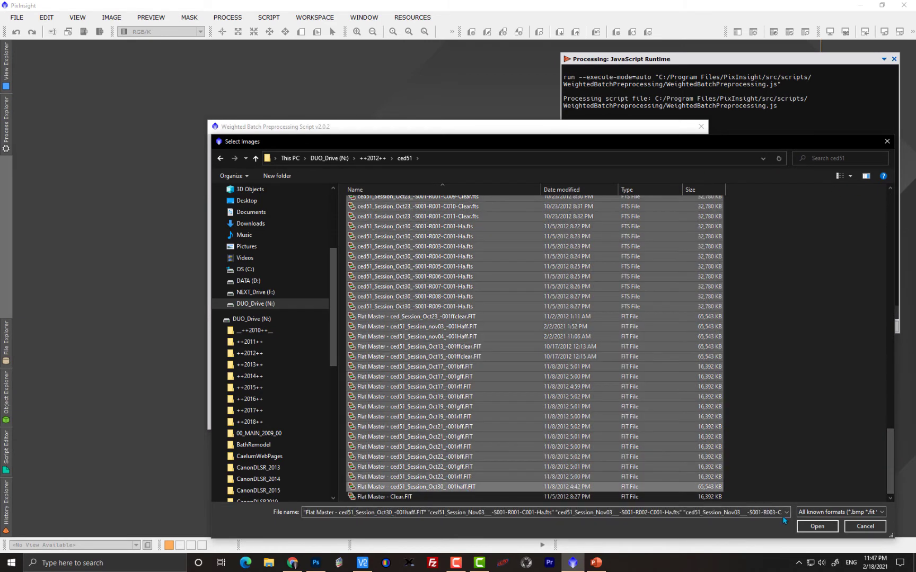
click(808, 525)
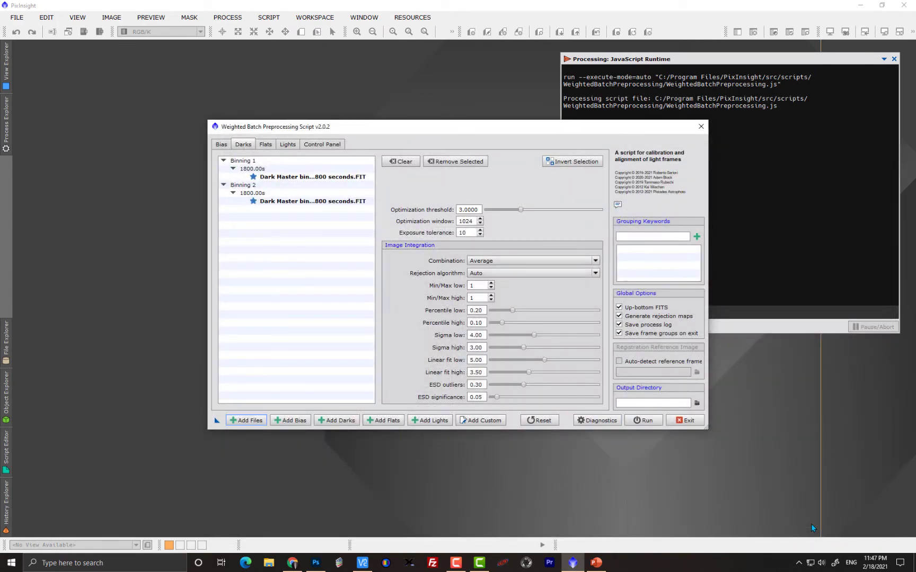
Remove the Nov03 Haff flat master misfiled among the lights, then enlarge the script window.
click(291, 145)
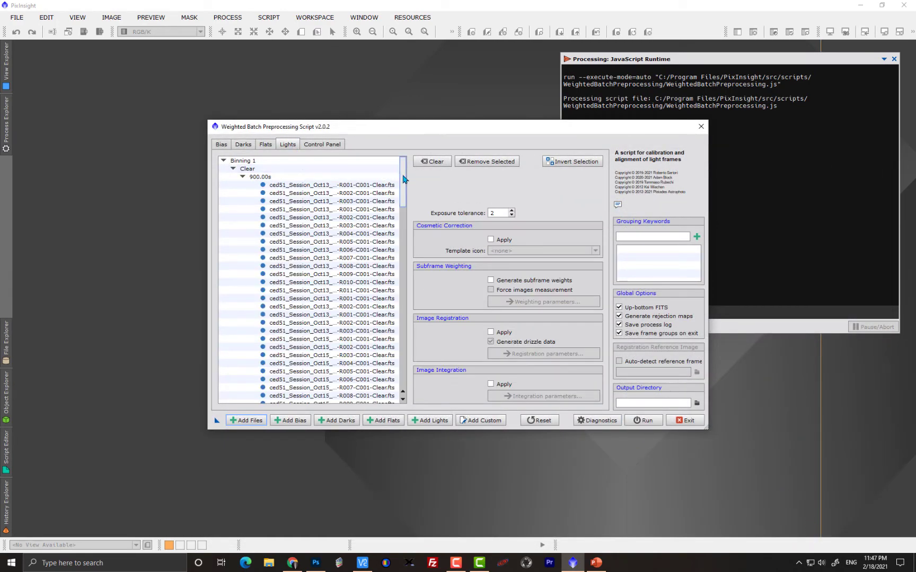
scroll(403, 179, down, 1)
scroll(393, 177, up, 1)
drag(403, 179, 401, 242)
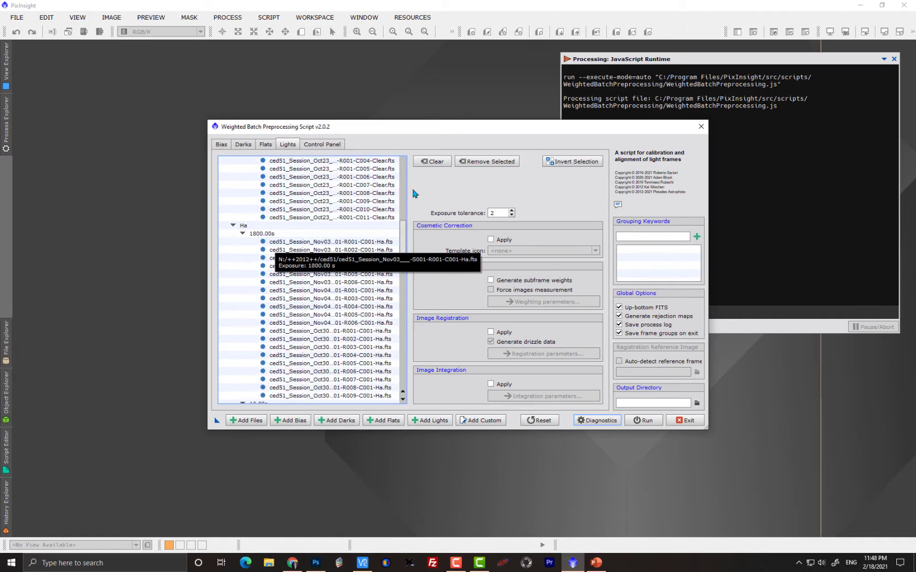
drag(402, 231, 408, 278)
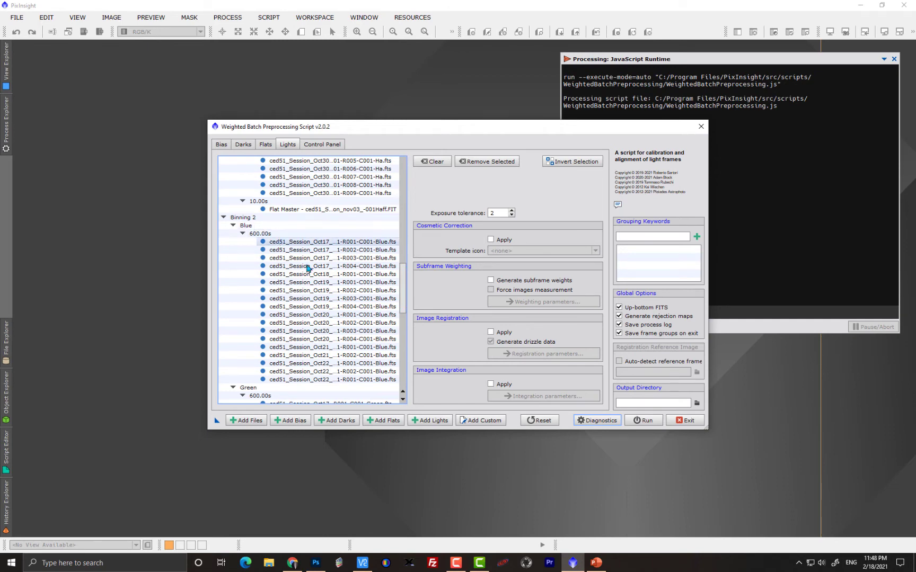
mouse_move(405, 277)
mouse_down()
mouse_move(408, 360)
mouse_move(412, 263)
mouse_up()
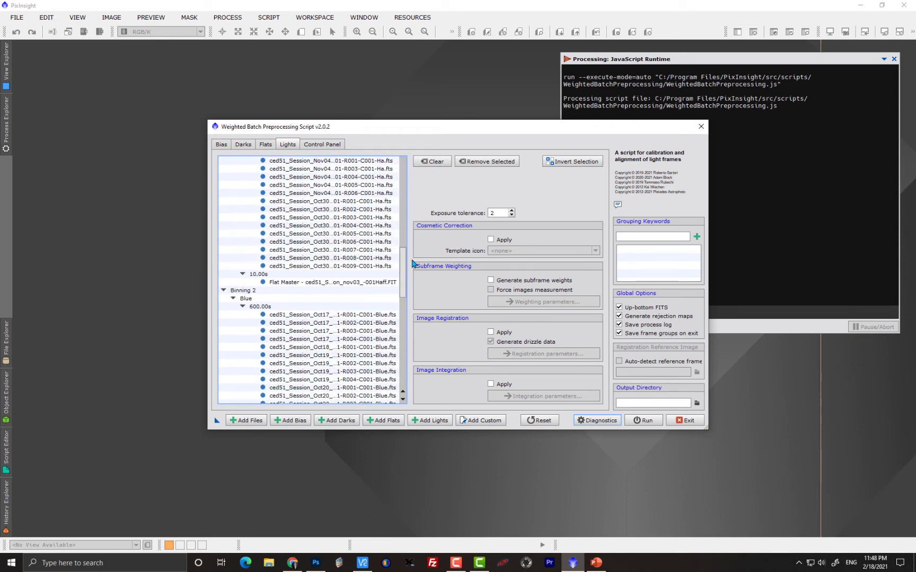
click(313, 283)
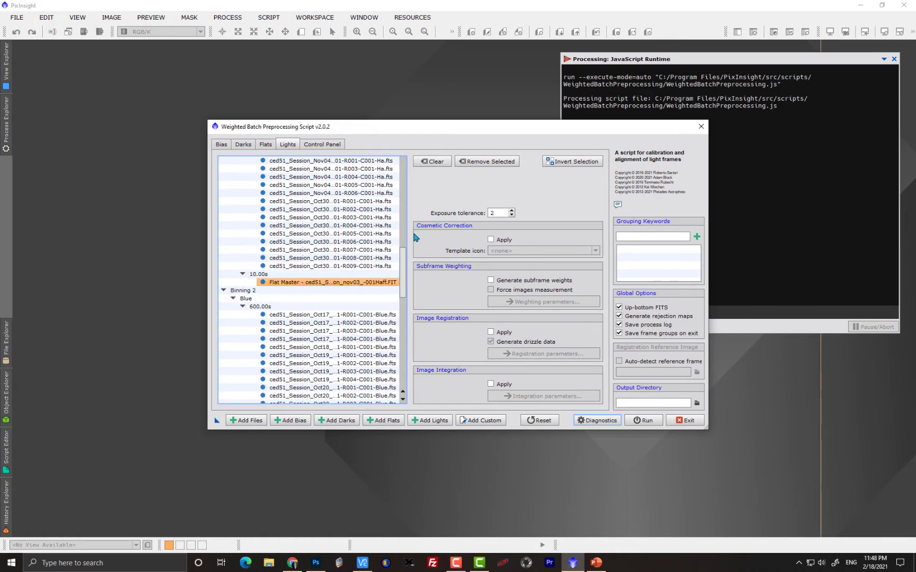
click(490, 162)
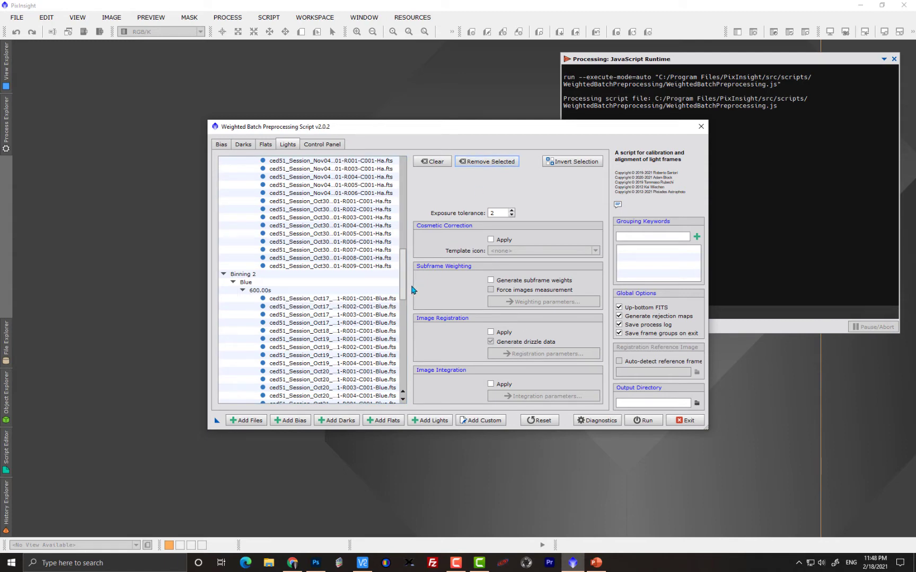
drag(338, 127, 164, 113)
drag(533, 414, 816, 421)
In the Control Panel, check the 20-frame Ha group, then select the 18-frame Blue group's 600s-vs-1800s warning.
click(149, 130)
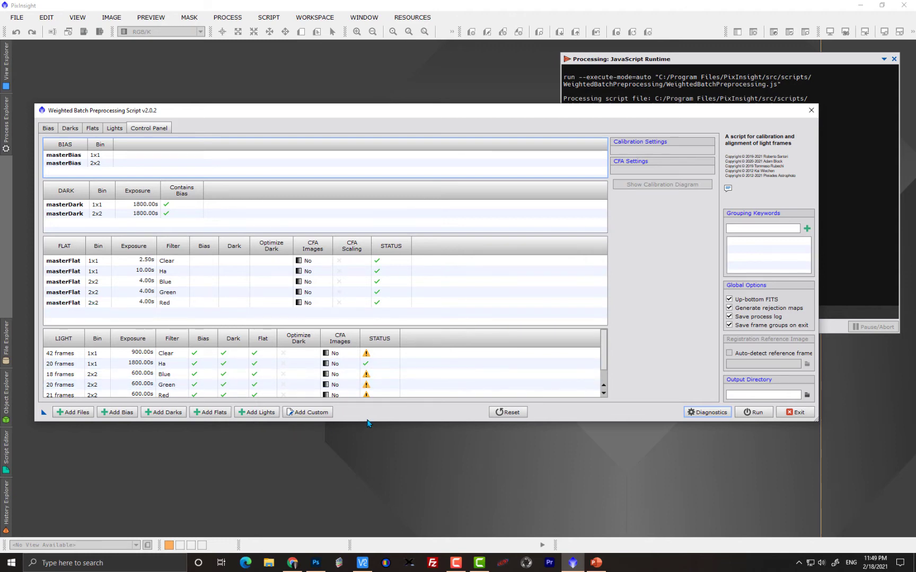
scroll(595, 360, down, 1)
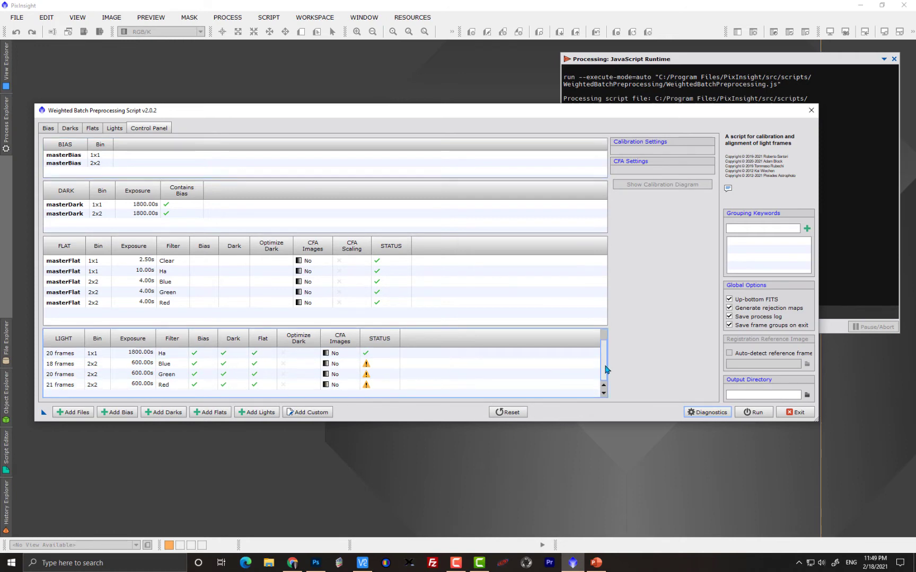
scroll(606, 352, up, 1)
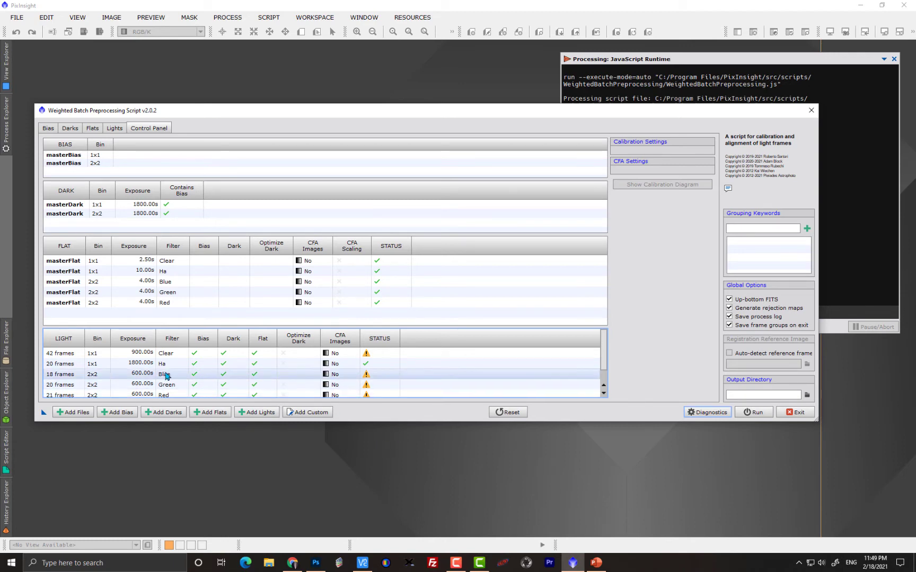
click(149, 365)
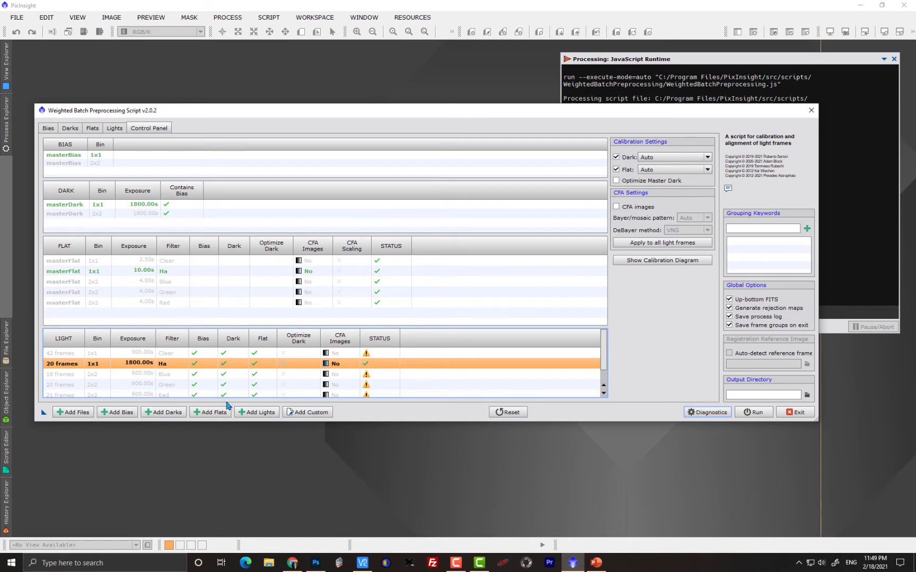
scroll(602, 346, down, 1)
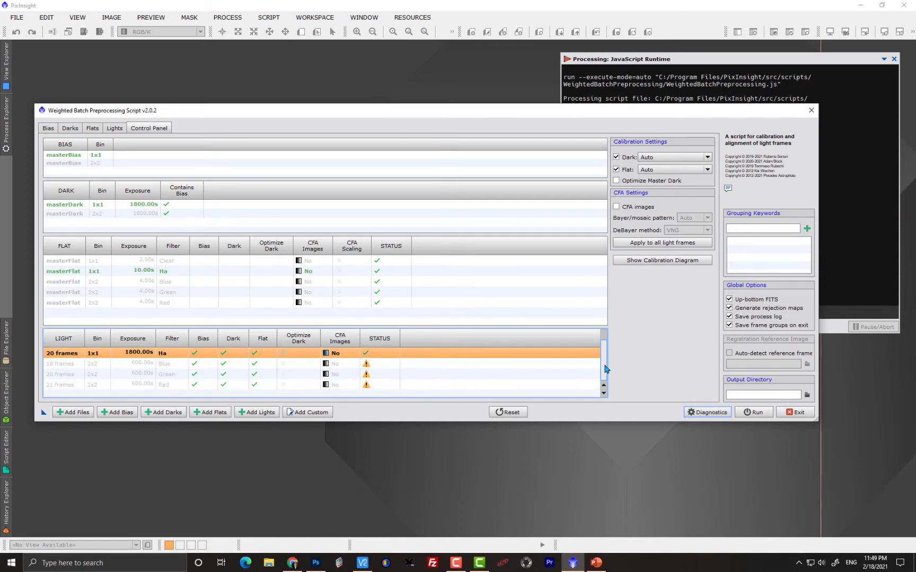
click(175, 366)
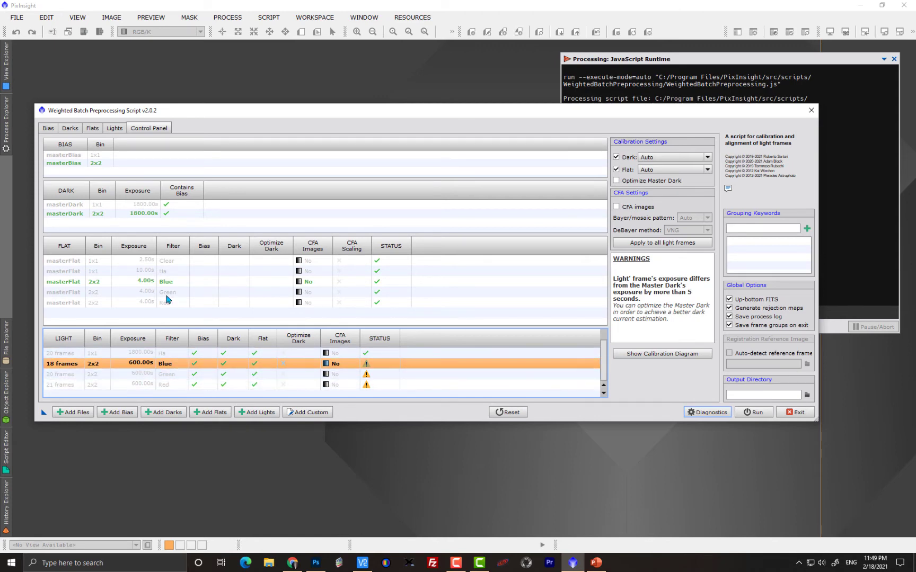
Add SESSION as a Lights grouping keyword, then view the flat masters listed by binning.
click(112, 130)
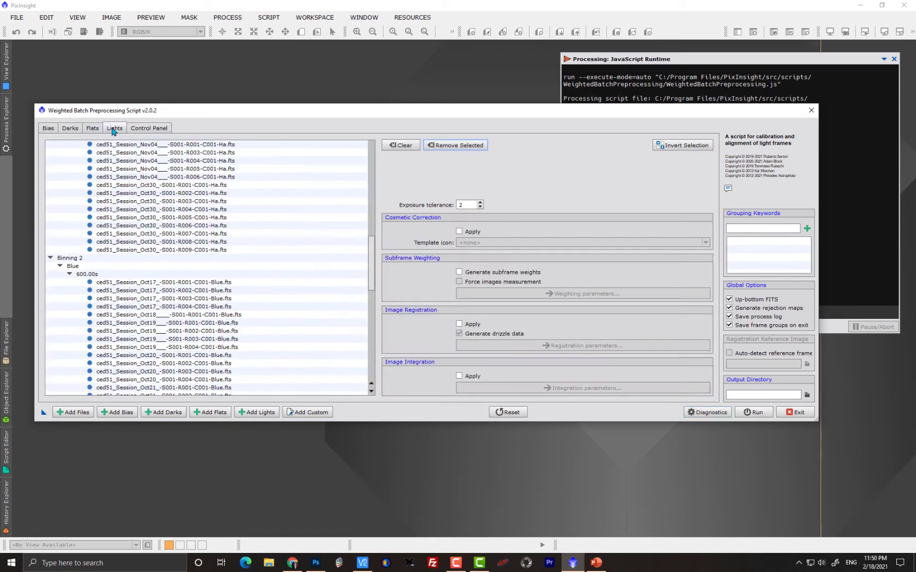
scroll(191, 208, down, 3)
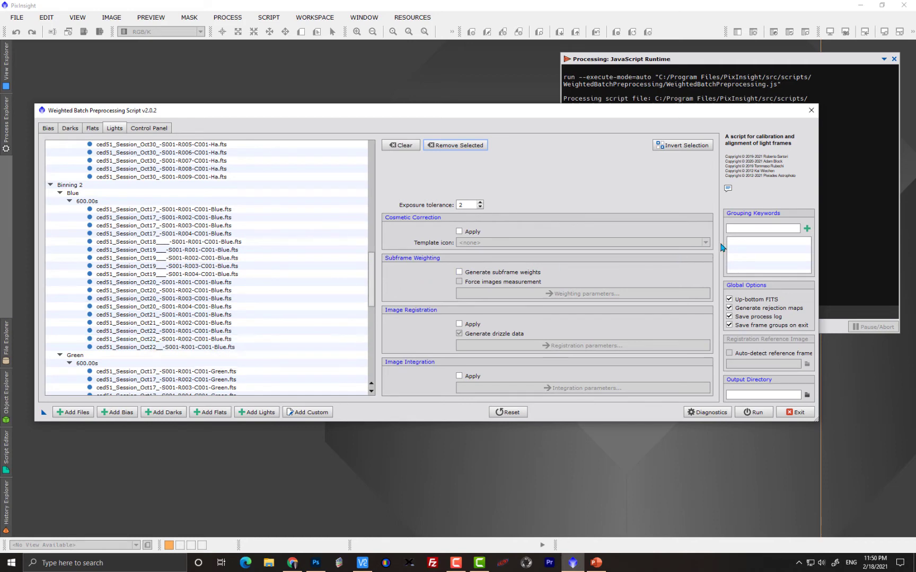
click(738, 229)
click(807, 228)
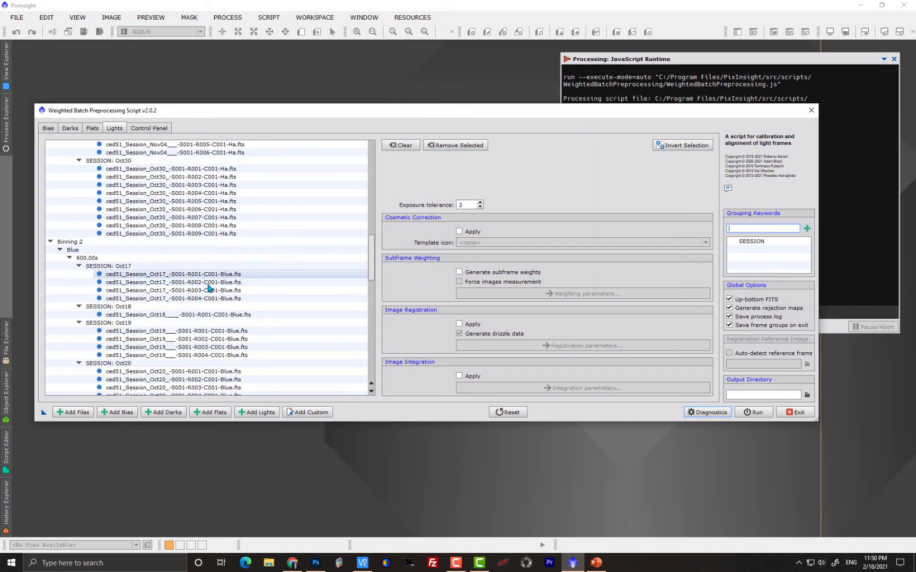
drag(371, 243, 371, 233)
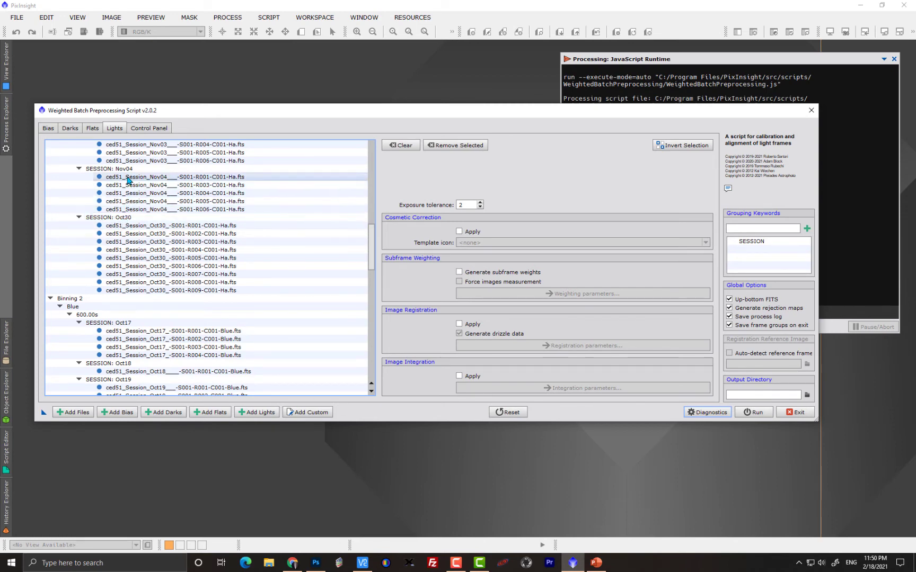
scroll(373, 235, up, 4)
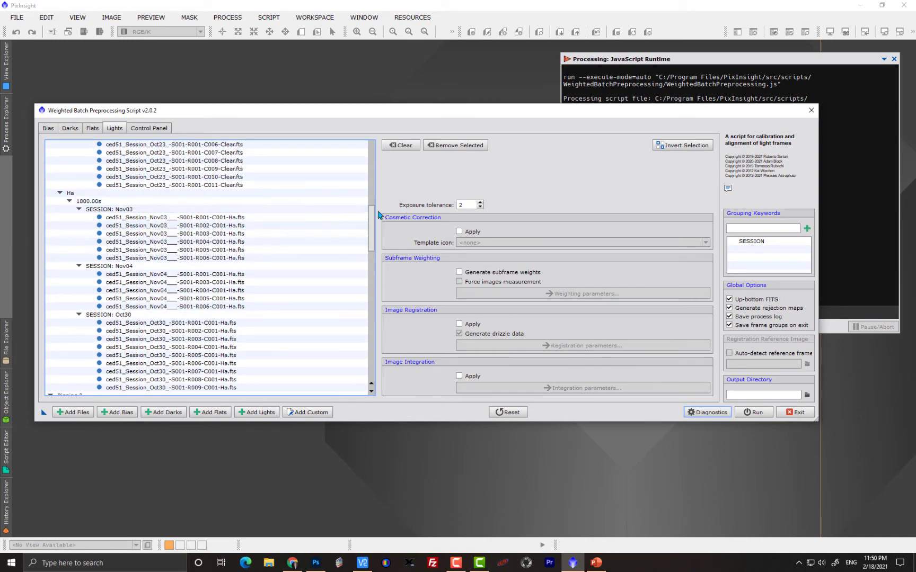
drag(373, 221, 388, 290)
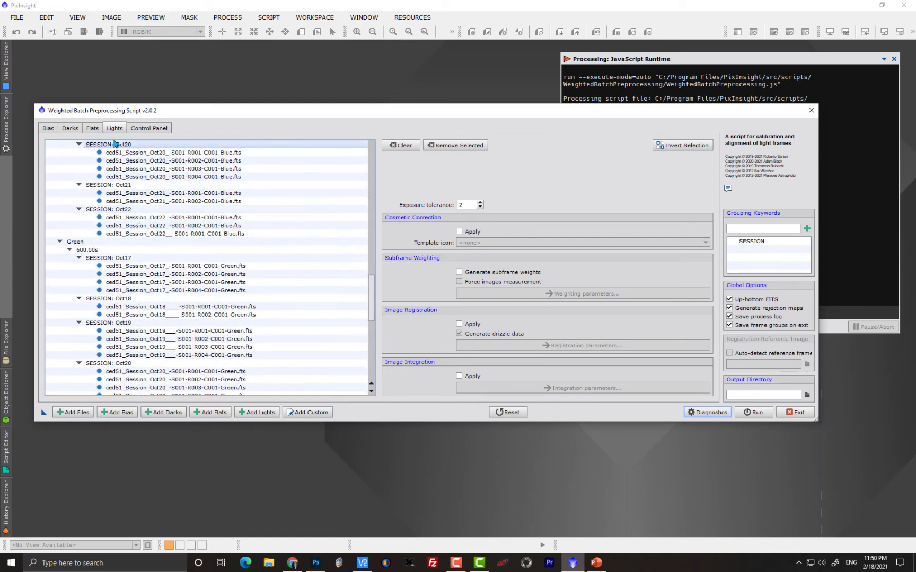
click(93, 130)
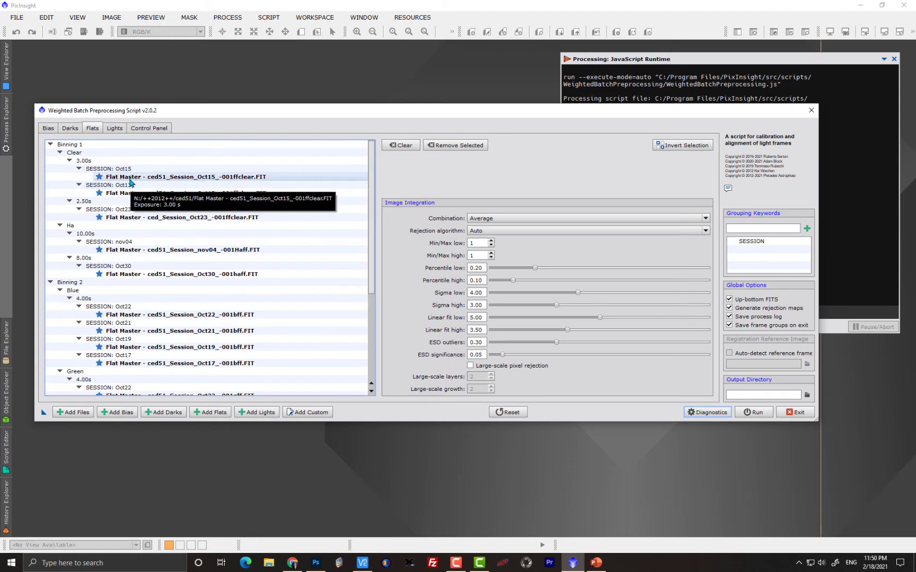
Select the SESSION: Oct13 flat group, then go back to the Control Panel.
click(97, 186)
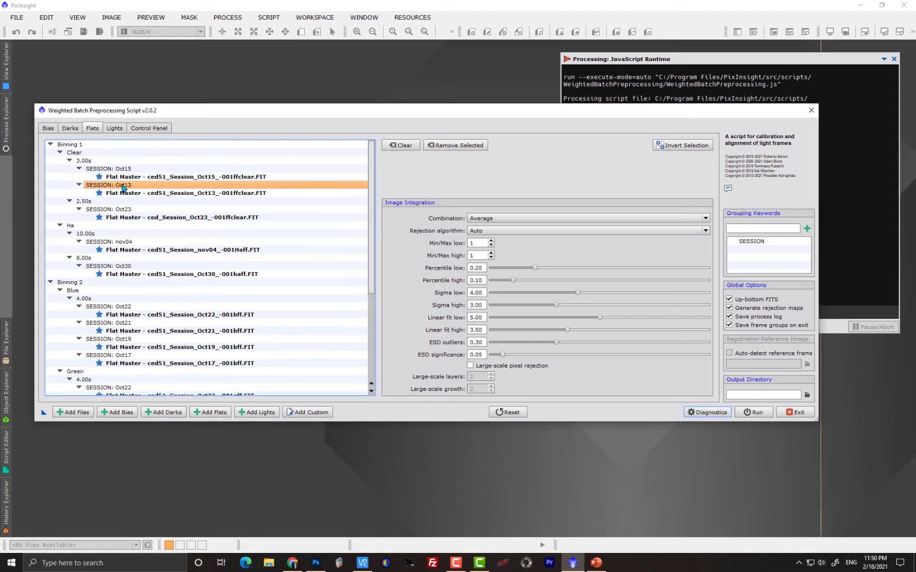
click(132, 130)
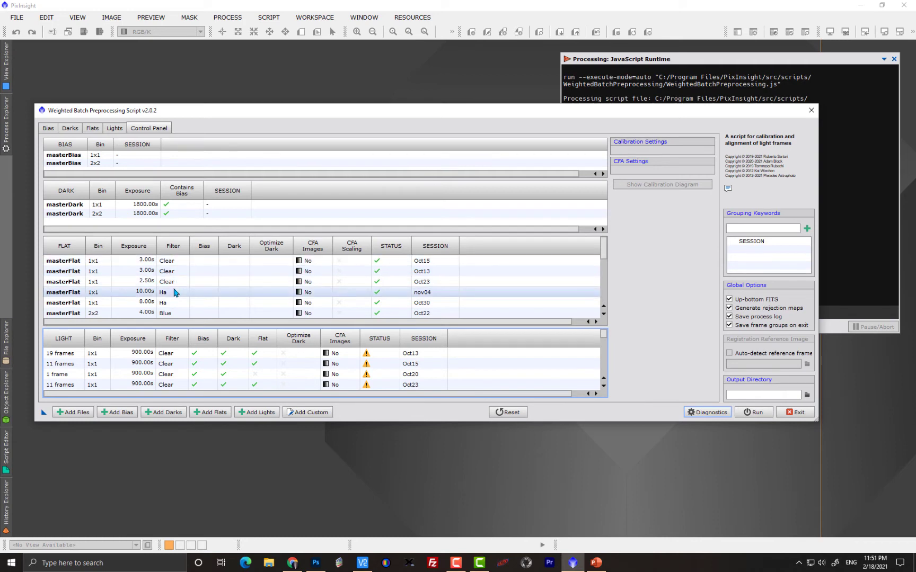
Scroll the FLAT table to see the Oct20 Clear light group has no matching flat.
scroll(176, 293, down, 1)
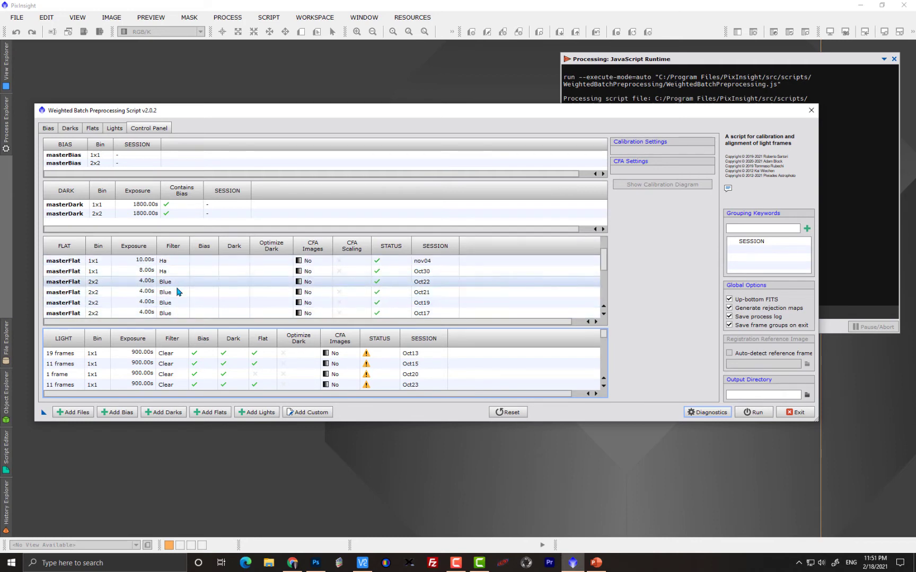
scroll(176, 293, down, 1)
scroll(178, 295, down, 2)
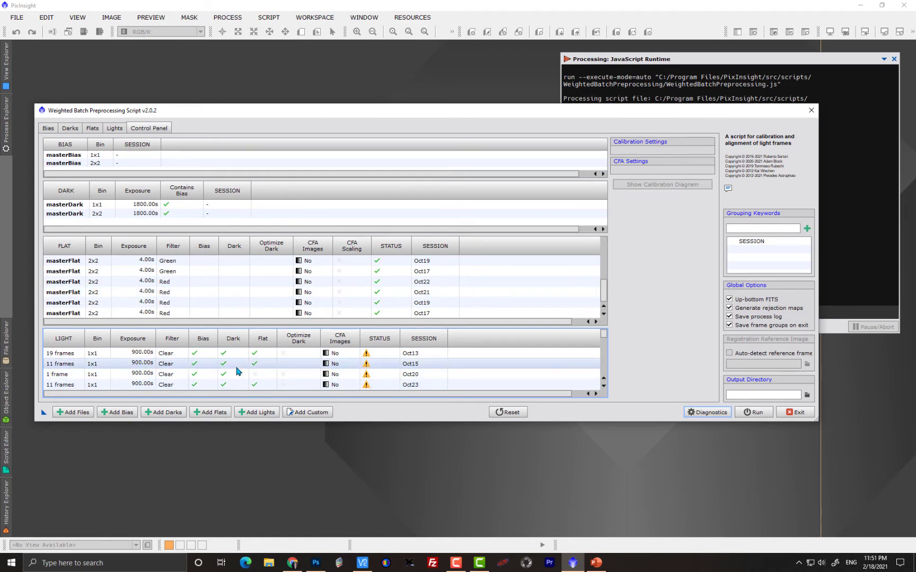
Select the 11-frame Oct15 light group and scroll up to its Oct15 3.00s flat.
click(149, 365)
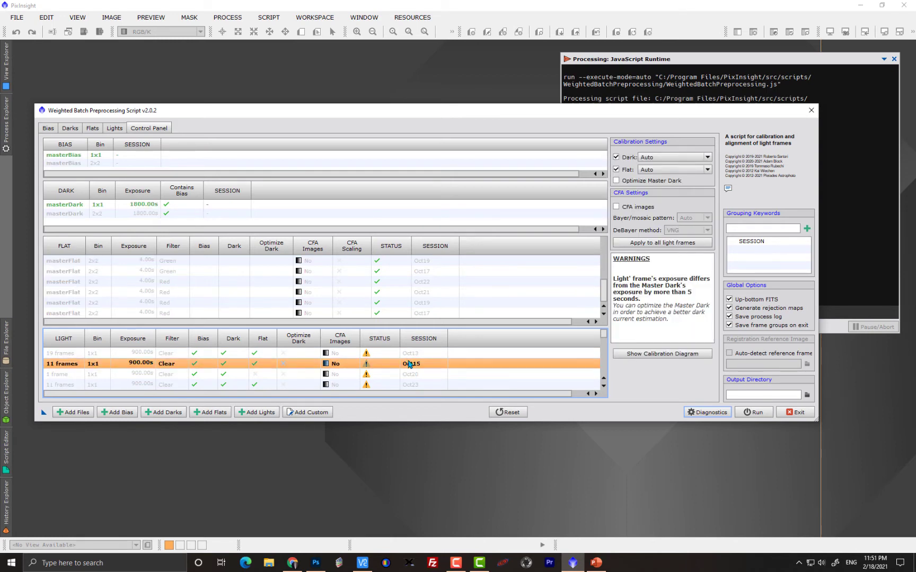
scroll(413, 291, up, 5)
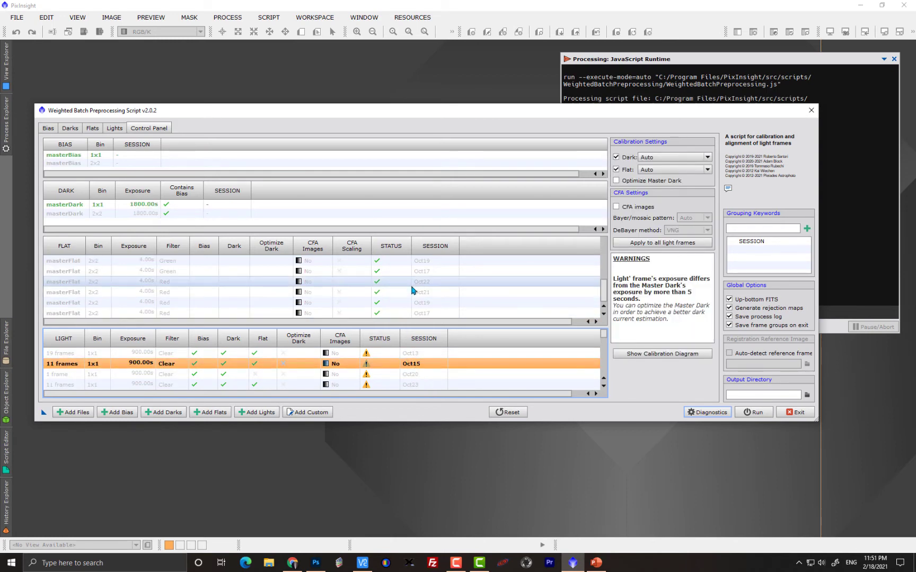
scroll(415, 275, up, 2)
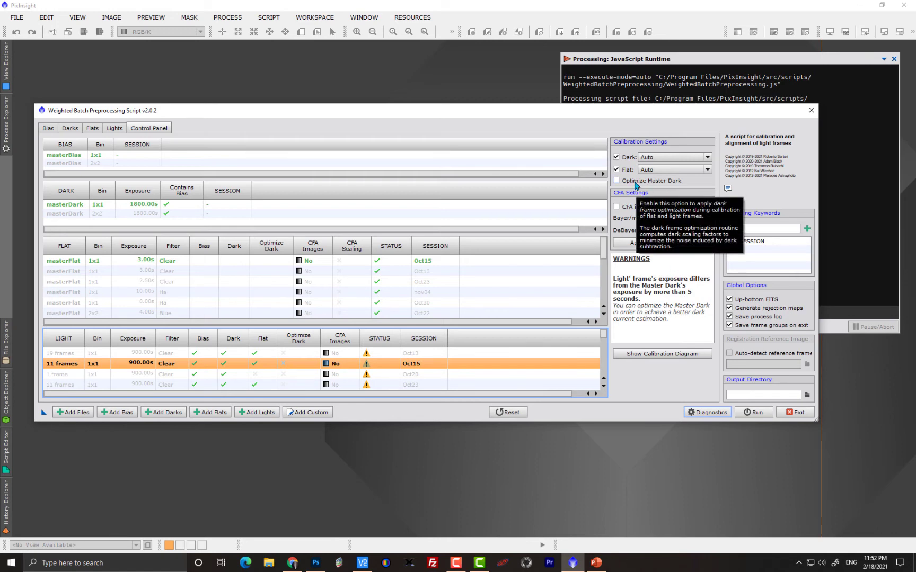
Tick Optimize Master Dark for the 11-frame Oct15 and 19-frame Oct13 Clear groups.
click(617, 181)
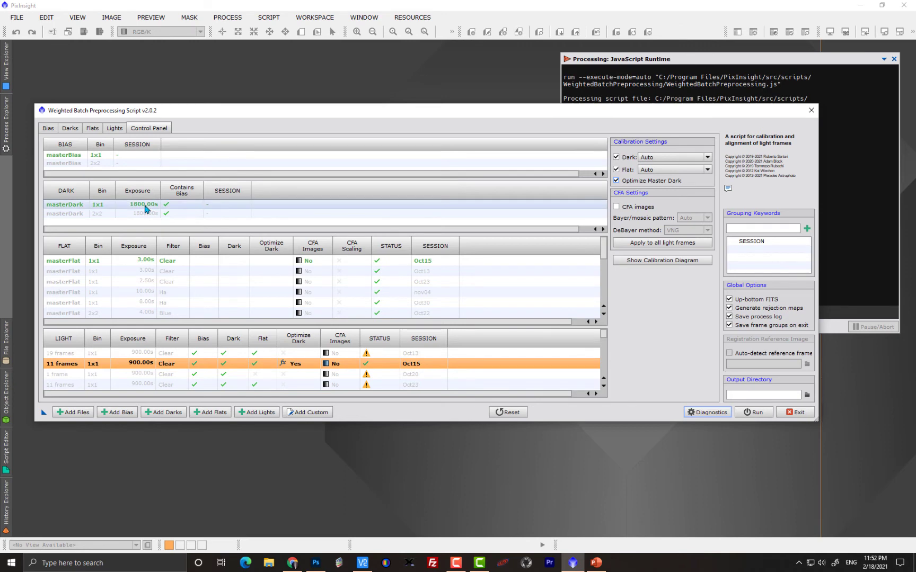
click(140, 353)
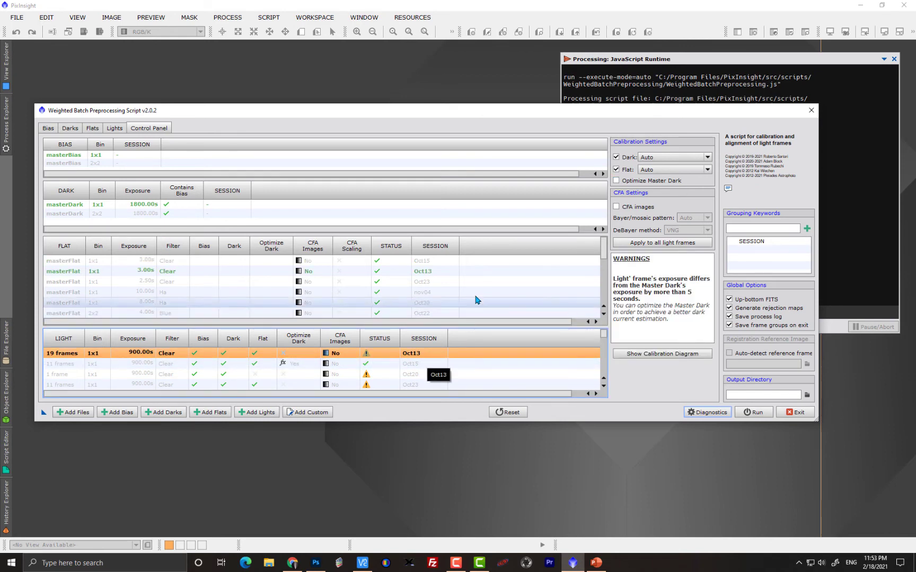
click(617, 181)
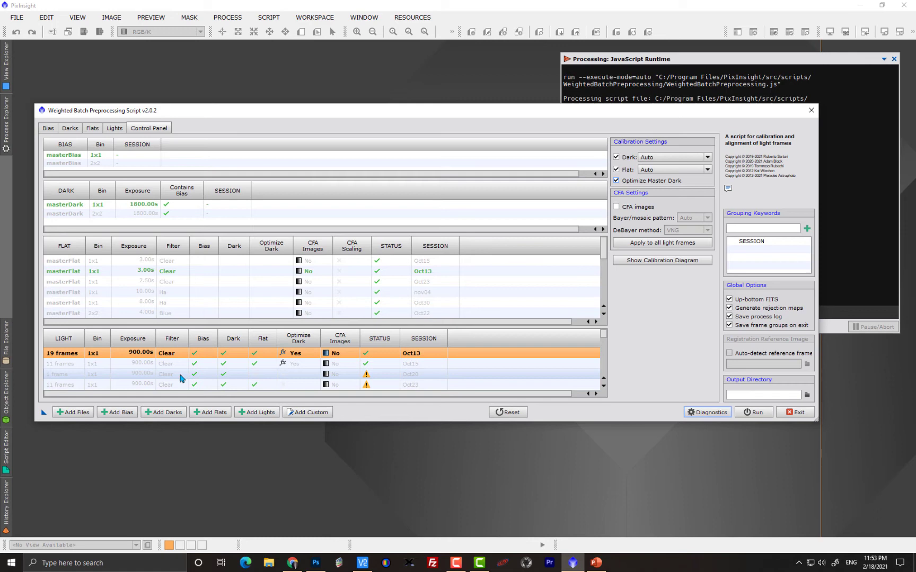
Enable Optimize Master Dark for the single-frame Oct20 and 11-frame Oct23 Clear groups.
click(290, 376)
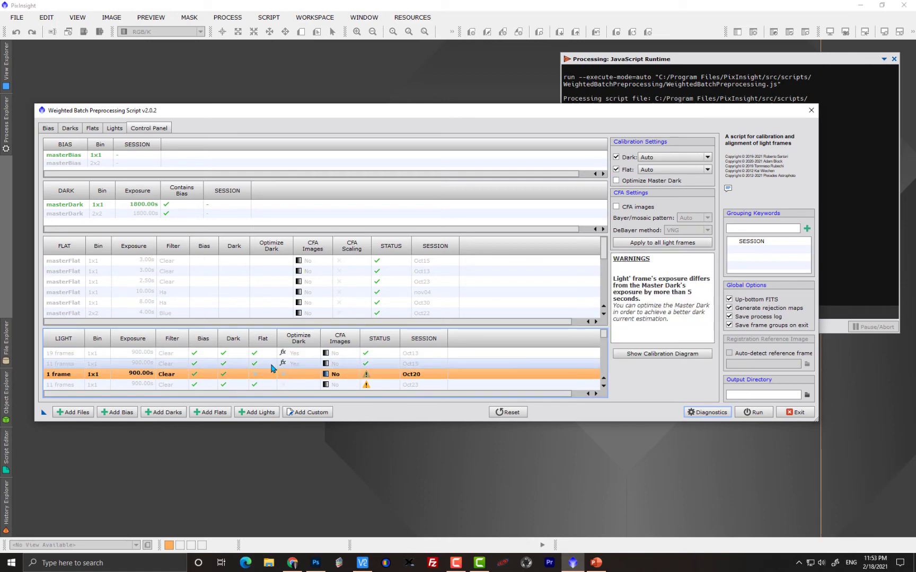
click(617, 181)
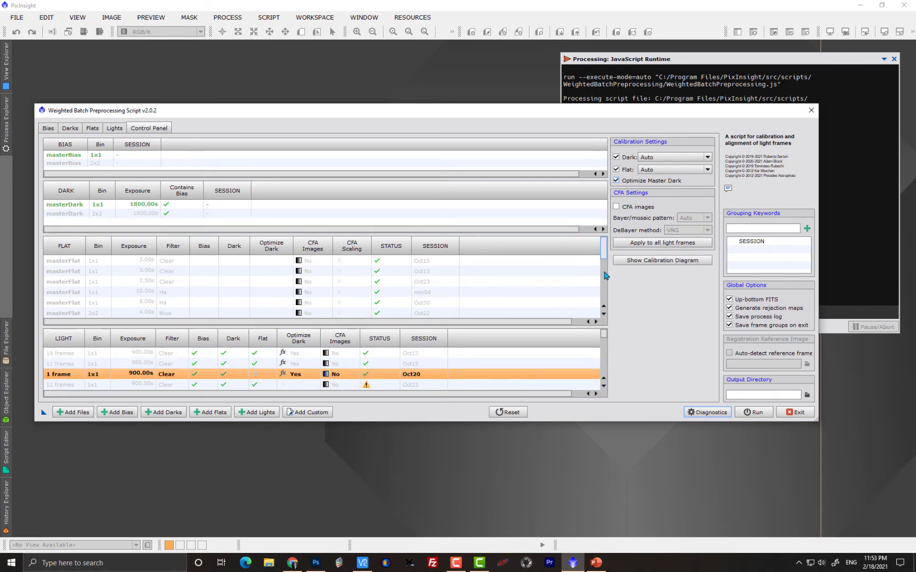
click(603, 385)
click(603, 385)
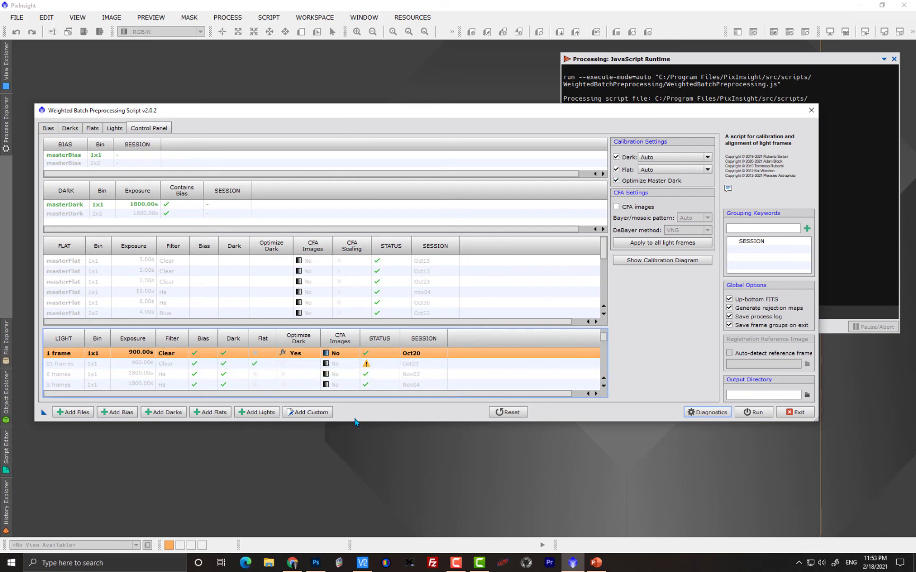
click(257, 365)
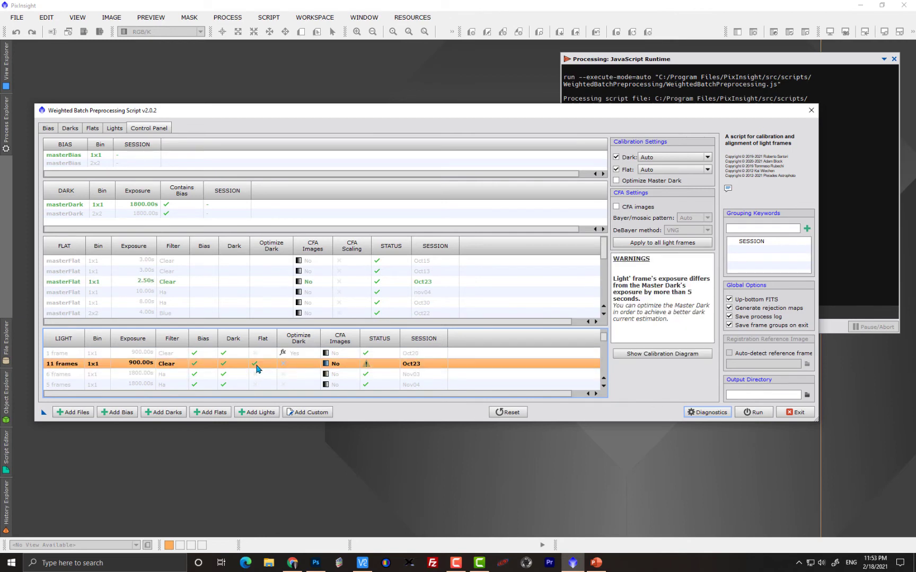
click(616, 207)
click(616, 207)
click(616, 180)
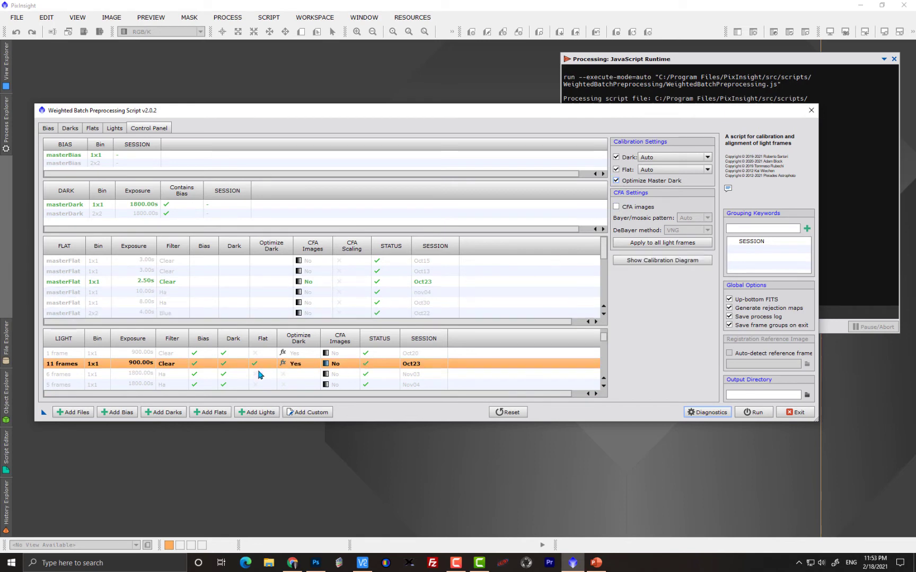
Check the Nov03 and Nov04 Ha groups, then enable Optimize Master Dark for Blue Oct17 and Oct18.
click(289, 377)
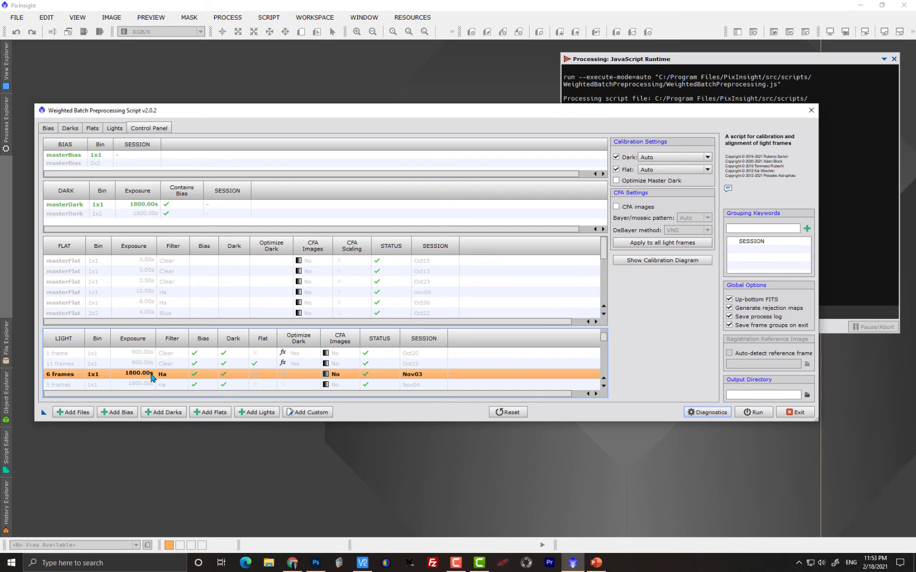
click(208, 385)
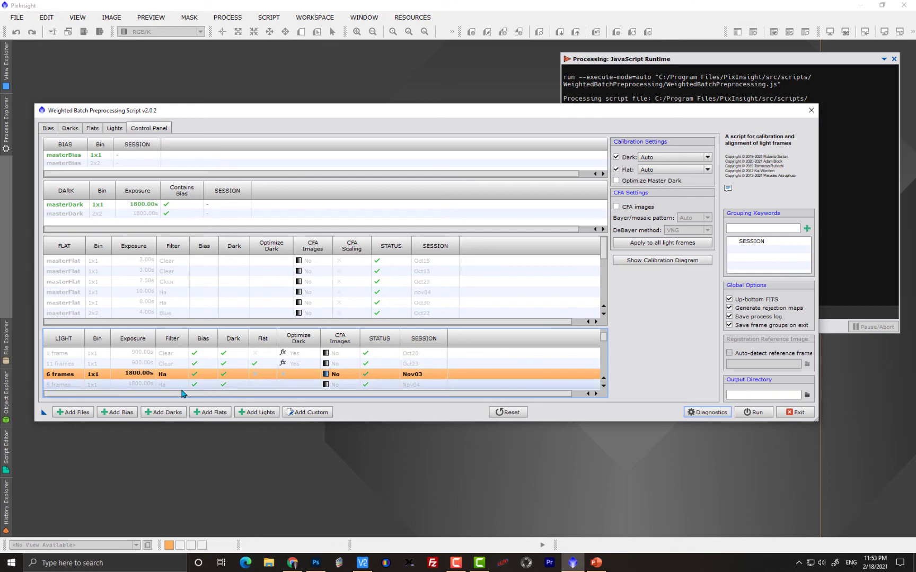
scroll(193, 374, down, 1)
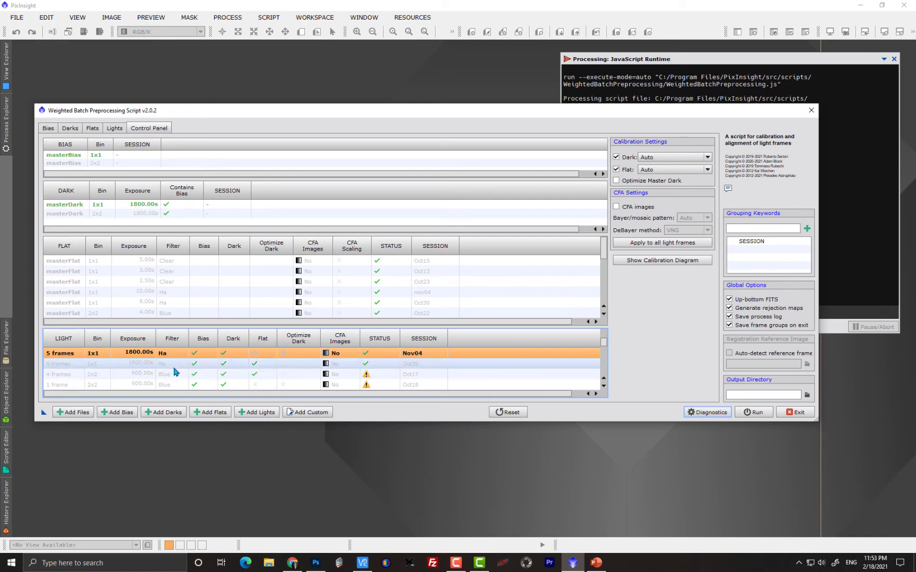
click(175, 375)
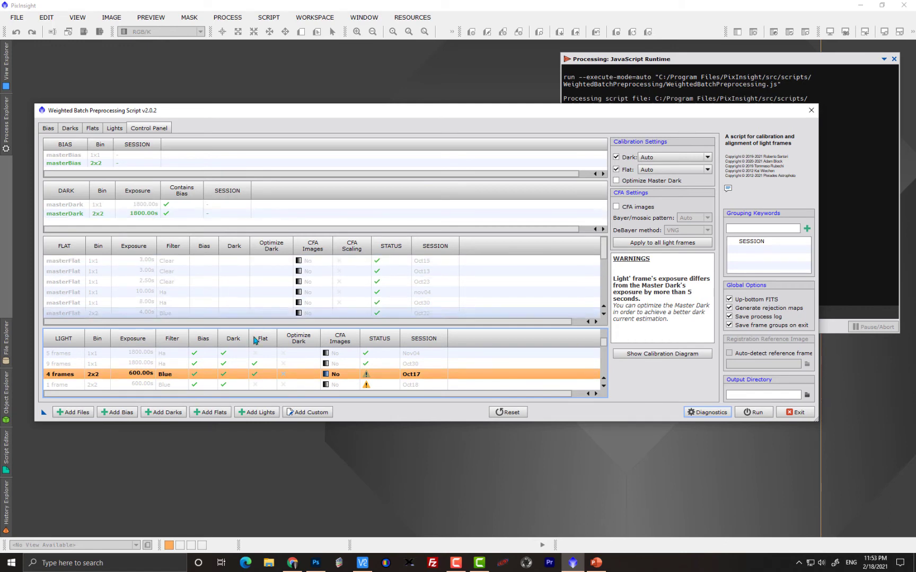
click(615, 181)
click(239, 385)
click(616, 181)
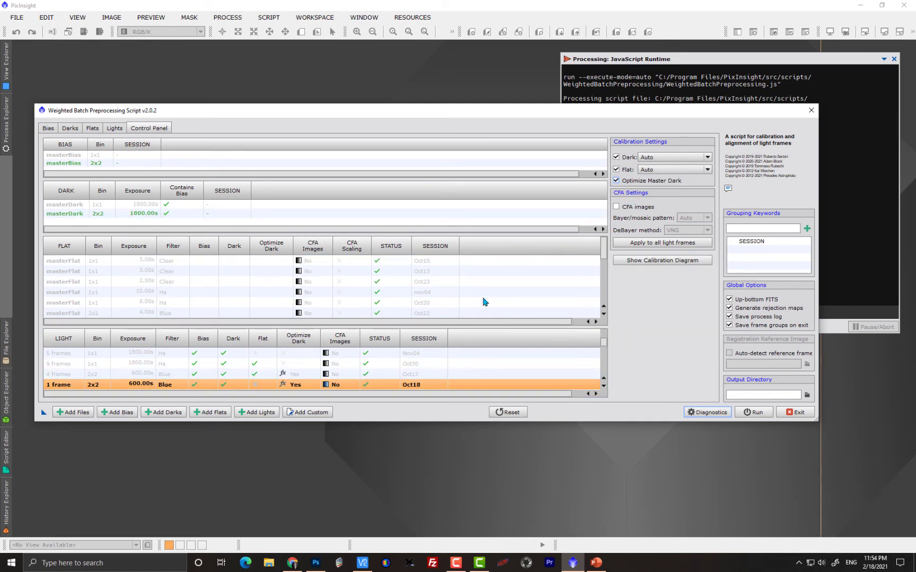
Enable Optimize Master Dark for the Oct19, Oct20 and Oct21 Blue light groups.
click(603, 386)
click(603, 386)
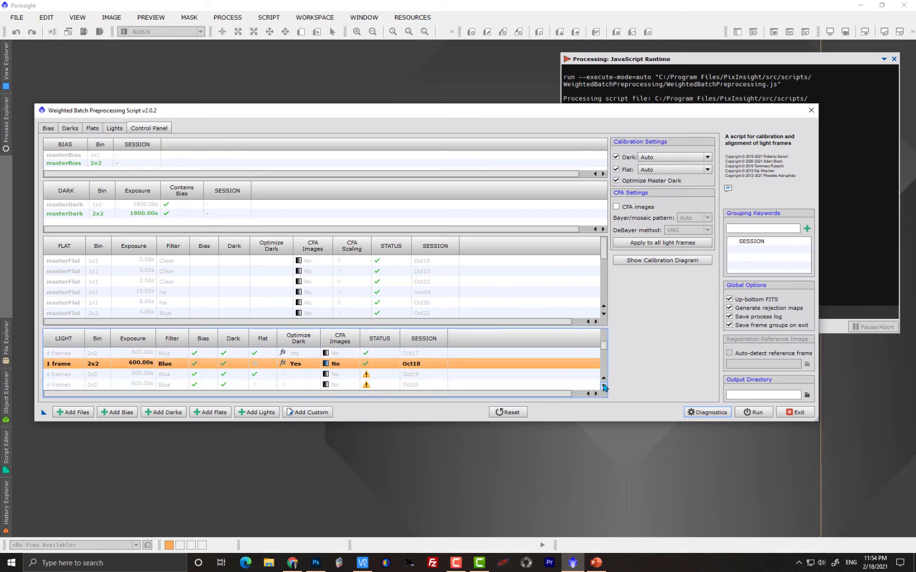
click(603, 386)
click(308, 369)
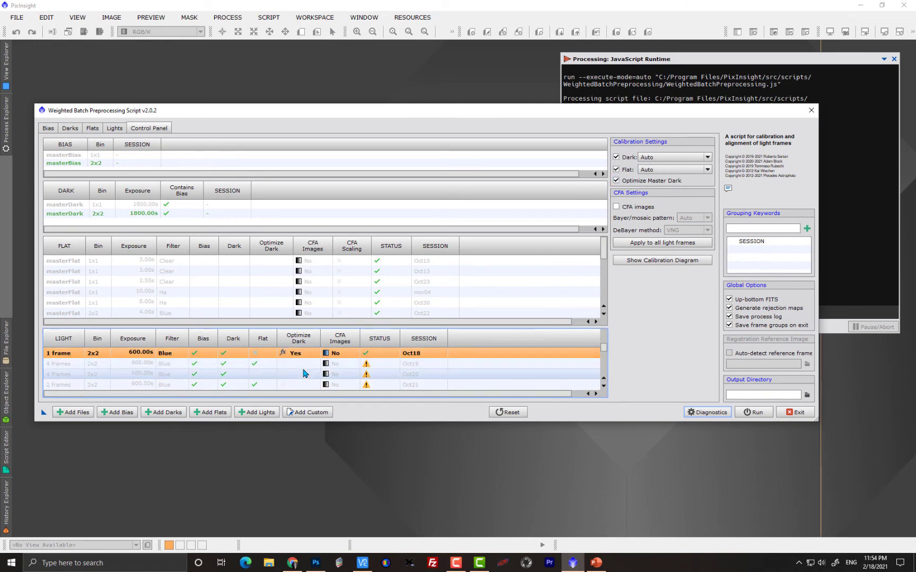
click(616, 181)
click(281, 374)
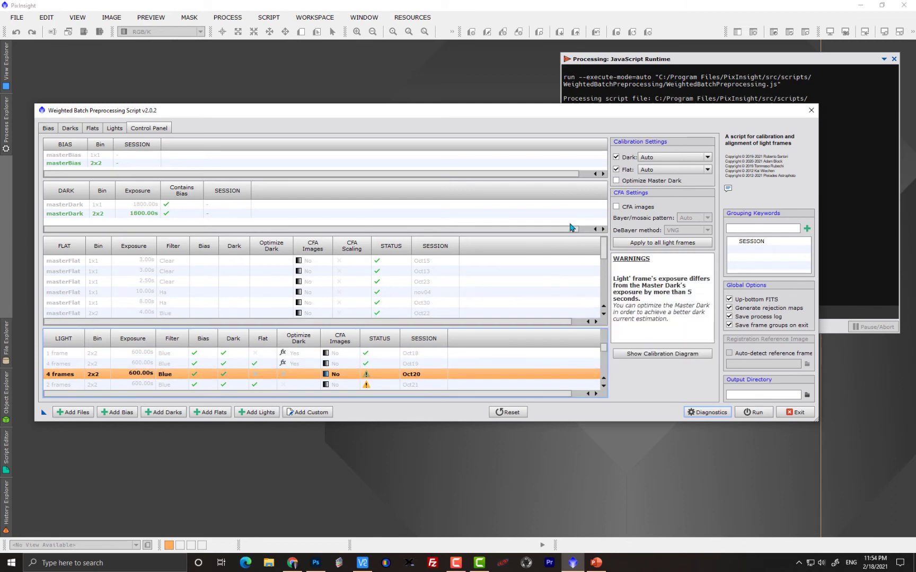
click(616, 181)
click(296, 384)
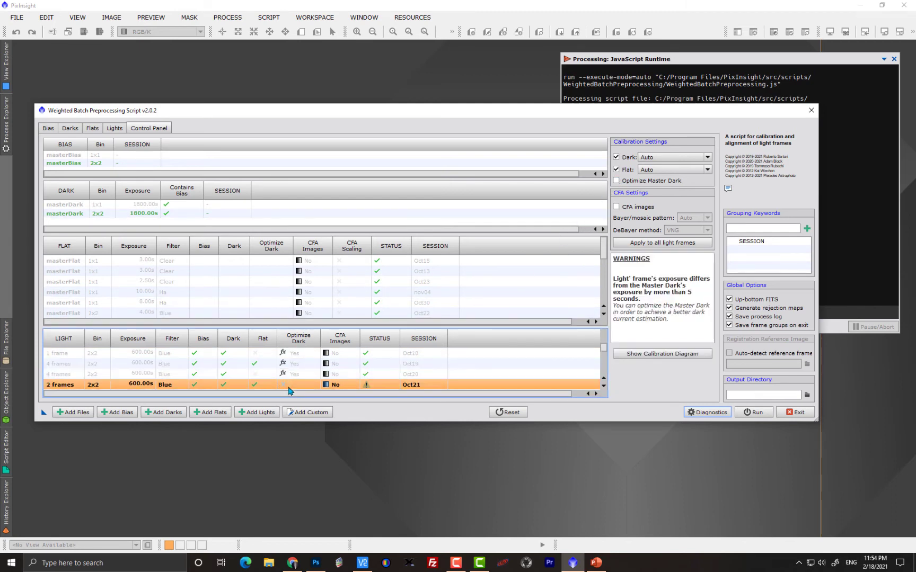
click(616, 181)
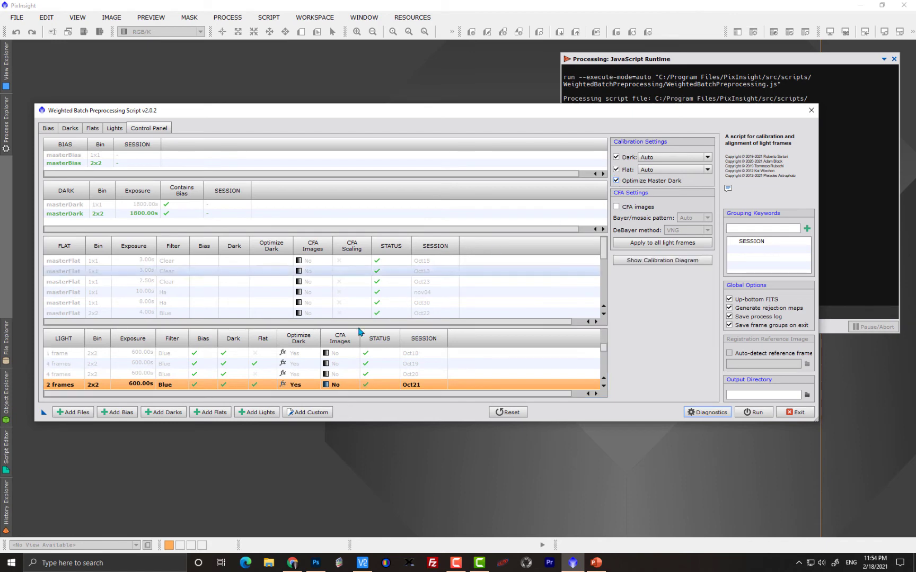
Select the Red Oct22 light group, then return to the 19-frame Oct13 Clear group.
scroll(603, 386, down, 3)
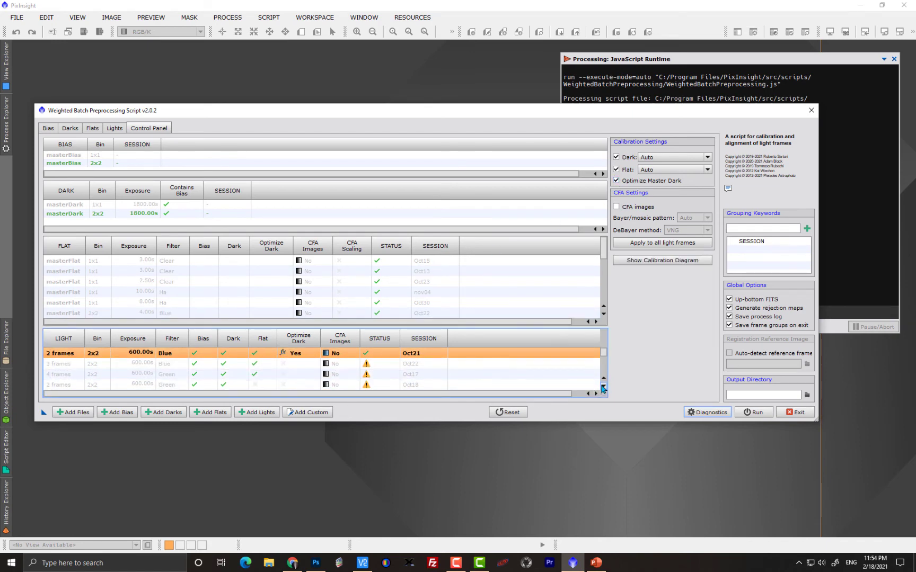
scroll(603, 388, down, 5)
click(263, 382)
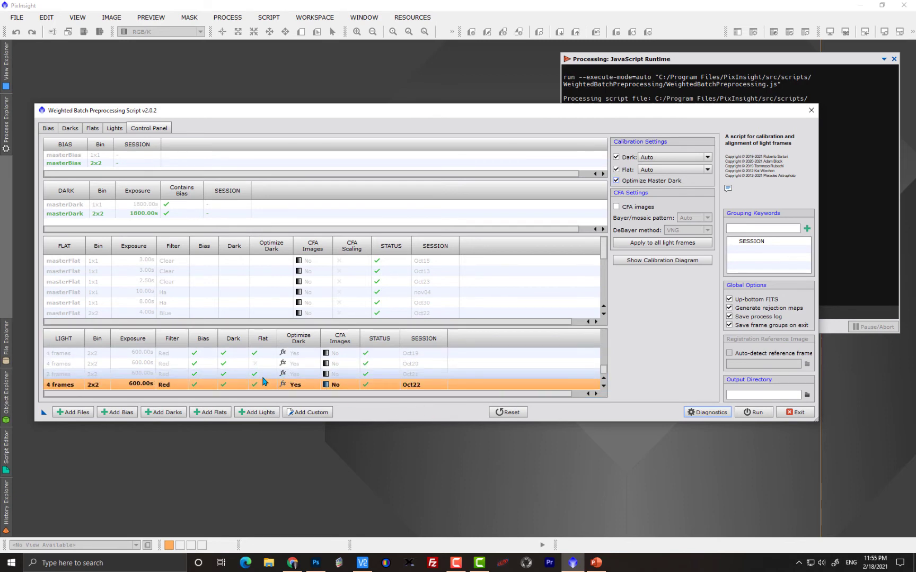
scroll(262, 381, up, 10)
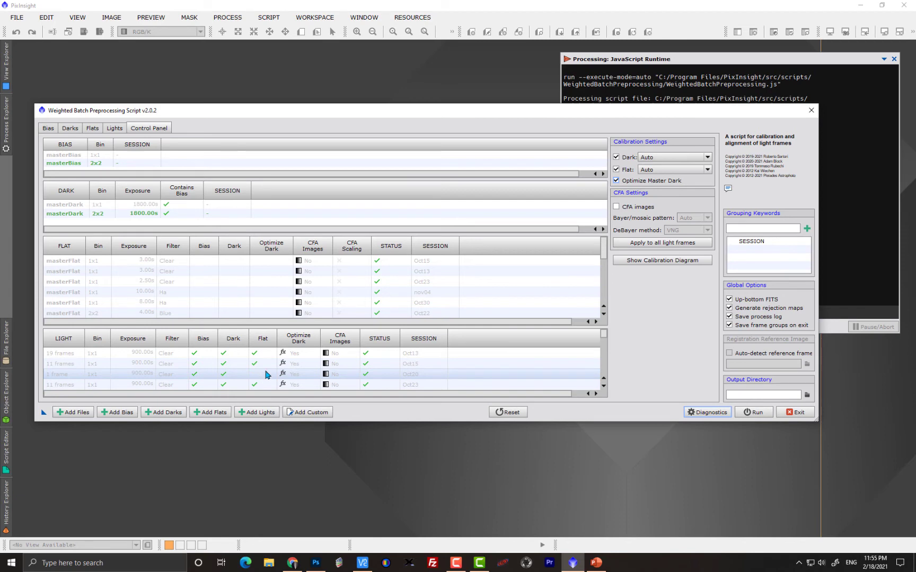
click(268, 377)
click(178, 356)
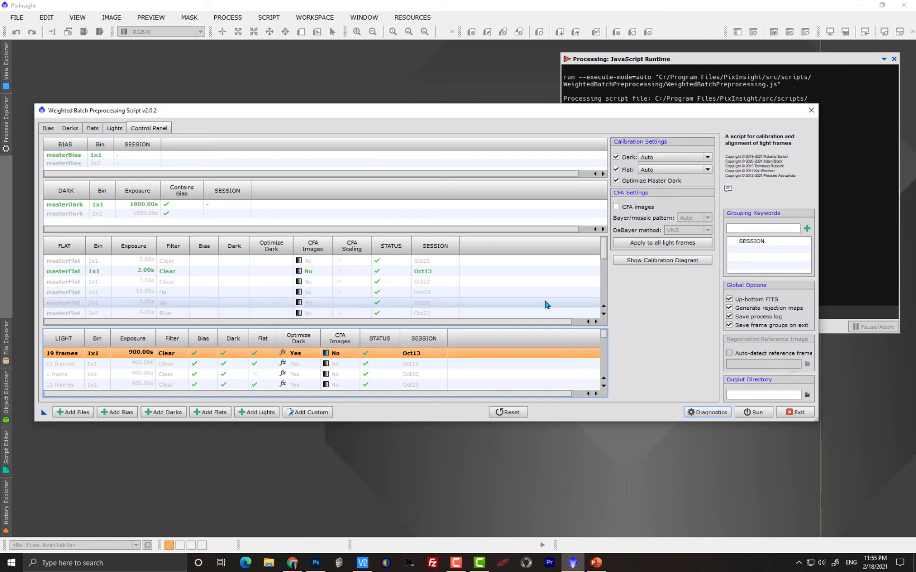
click(636, 260)
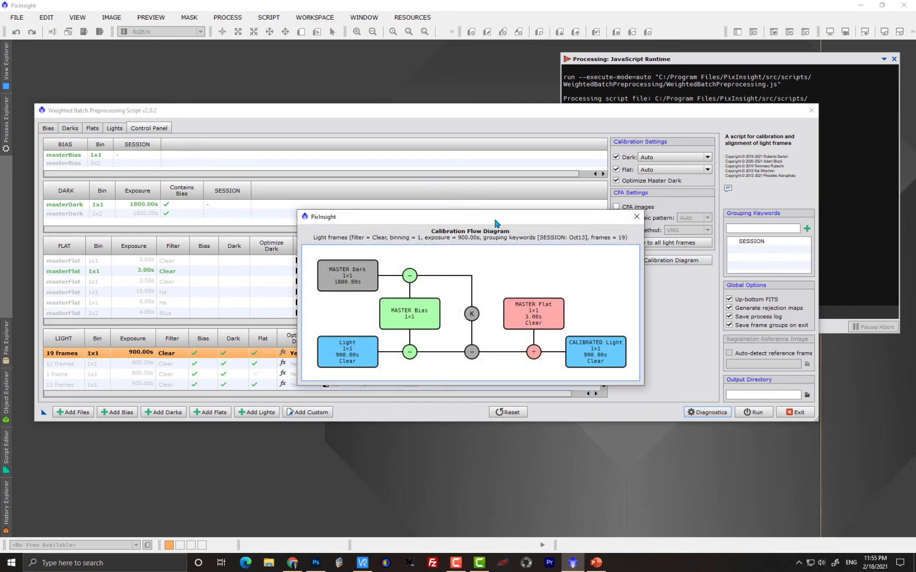
drag(494, 219, 380, 196)
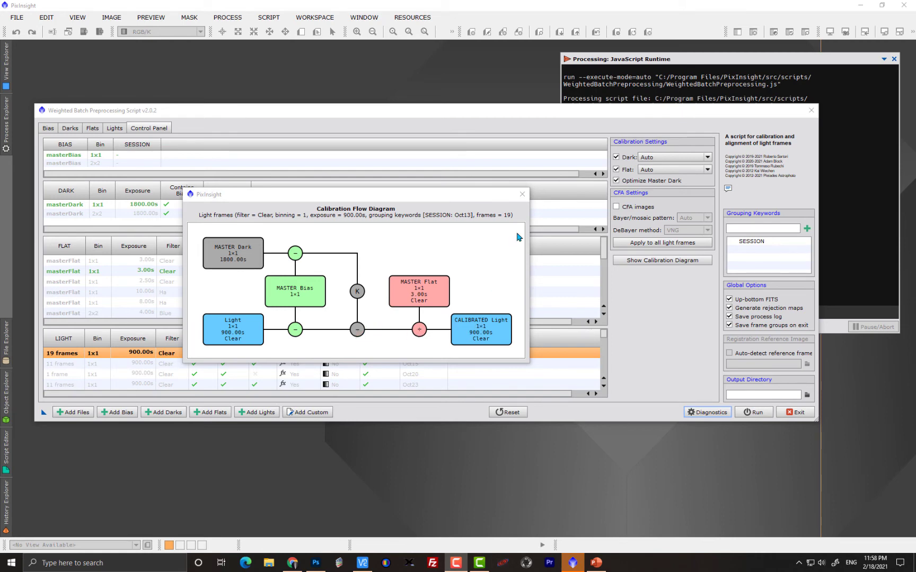
click(522, 195)
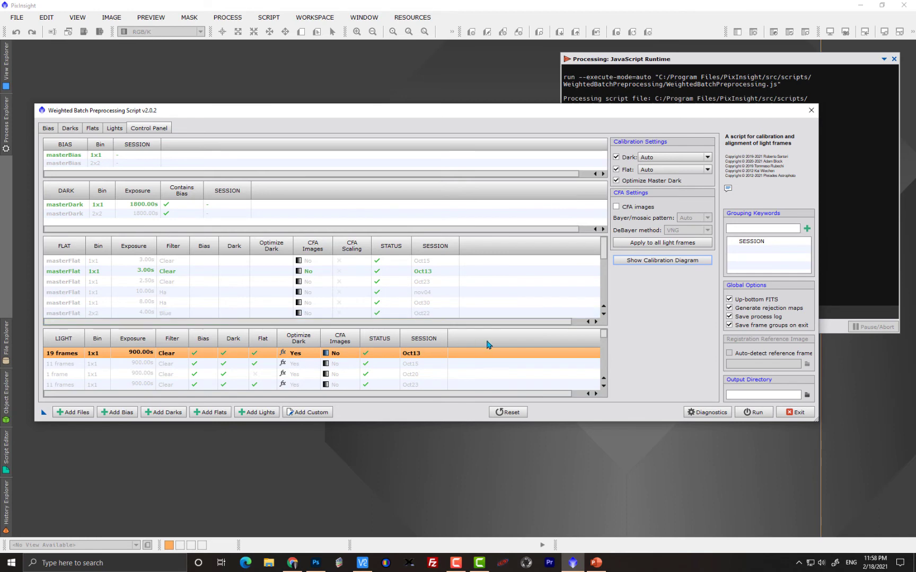
Scroll the Lights and Flats tables and check the single-frame Oct20 Clear group's matched masters.
mouse_move(603, 248)
mouse_down()
mouse_move(601, 289)
mouse_move(597, 254)
mouse_up()
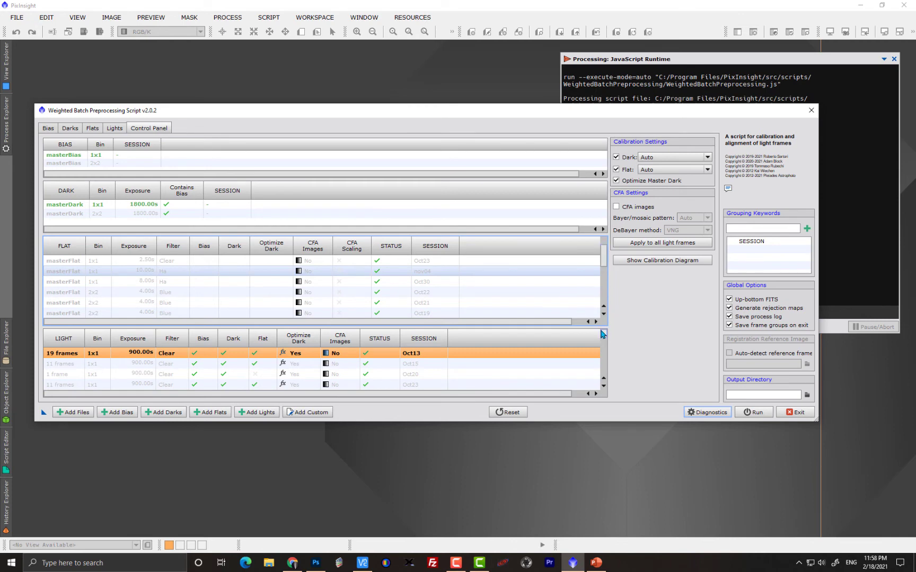
drag(604, 334, 605, 374)
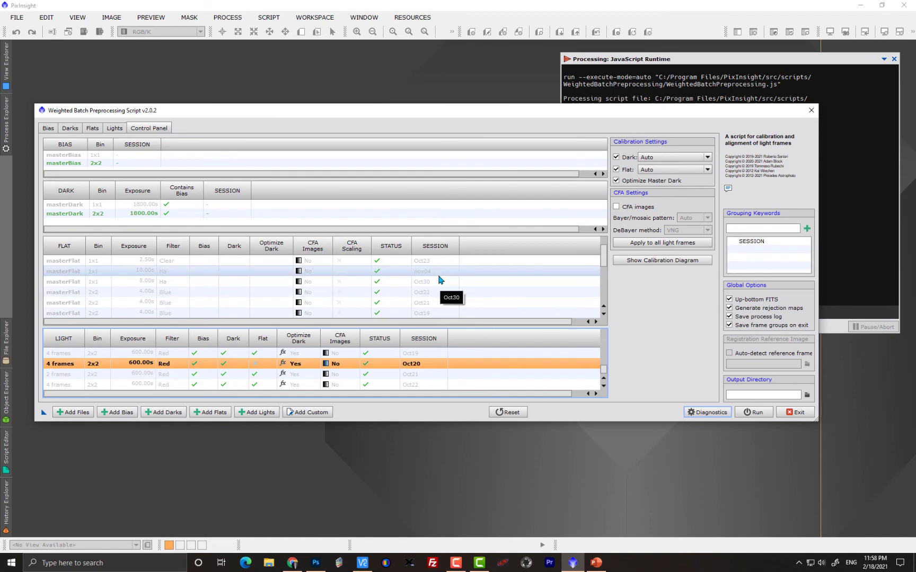
scroll(439, 280, down, 1)
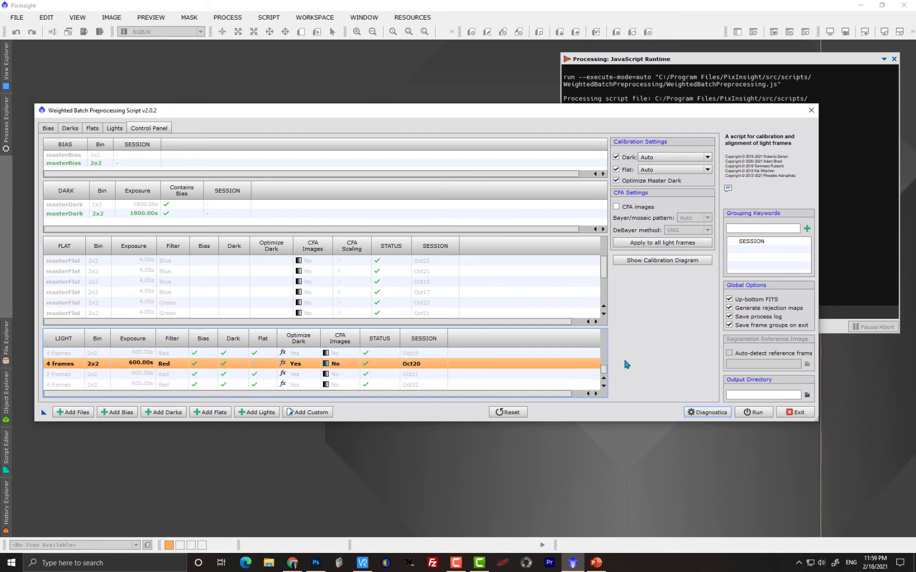
drag(604, 371, 603, 333)
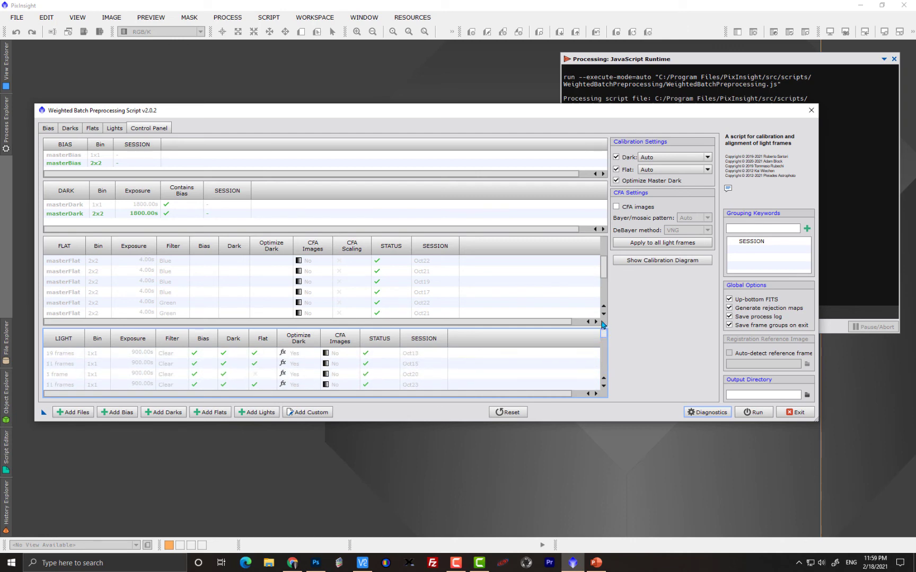
click(247, 374)
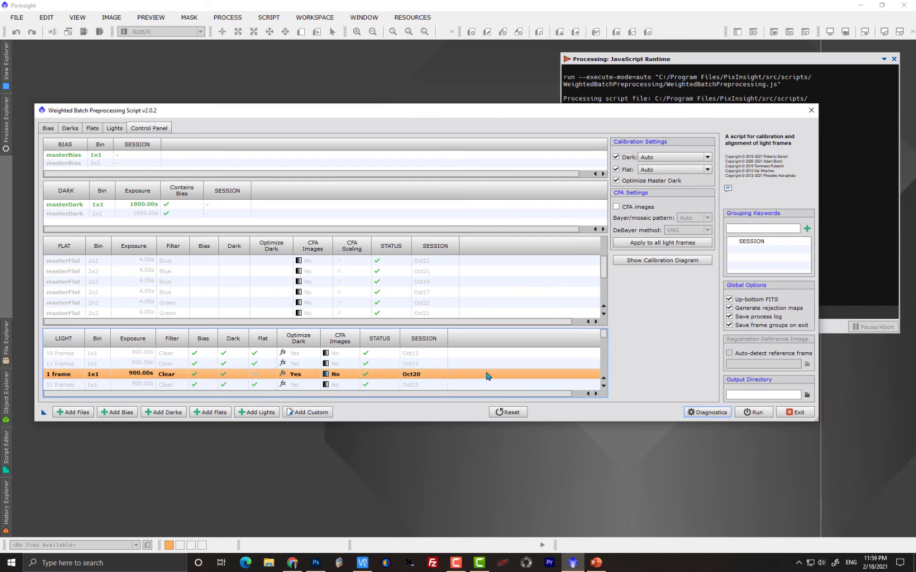
Review the matched masters of the single-frame Oct18 Blue and 5-frame Nov04 Ha groups.
click(603, 387)
click(603, 387)
click(603, 387)
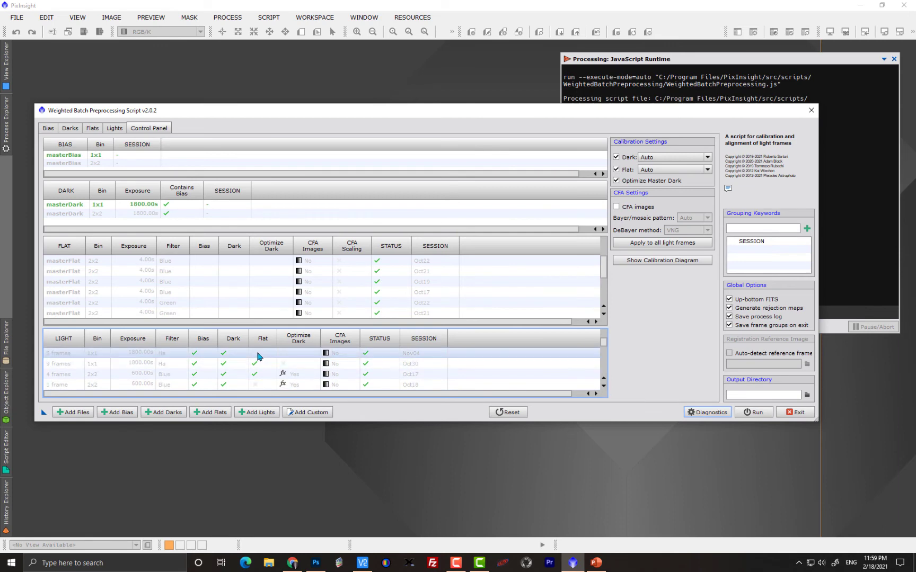
click(260, 385)
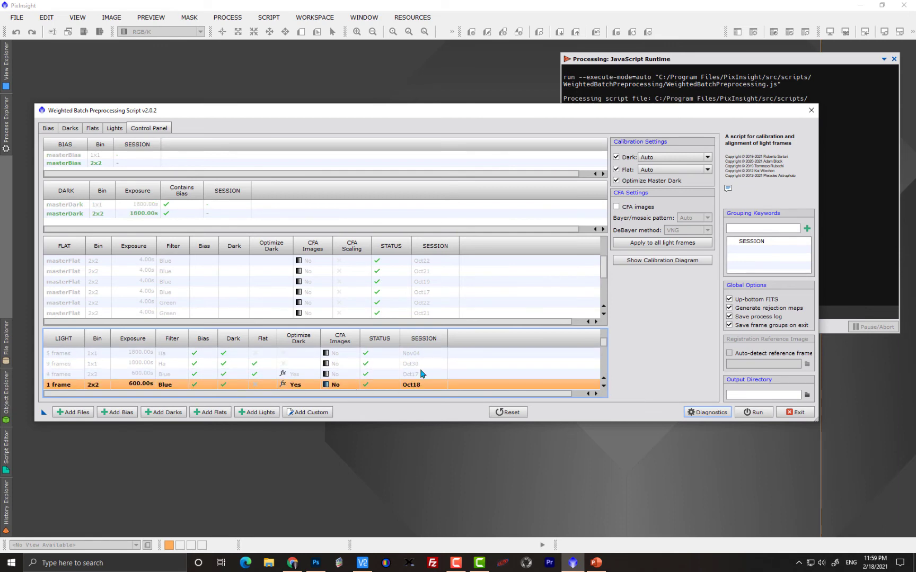
click(261, 353)
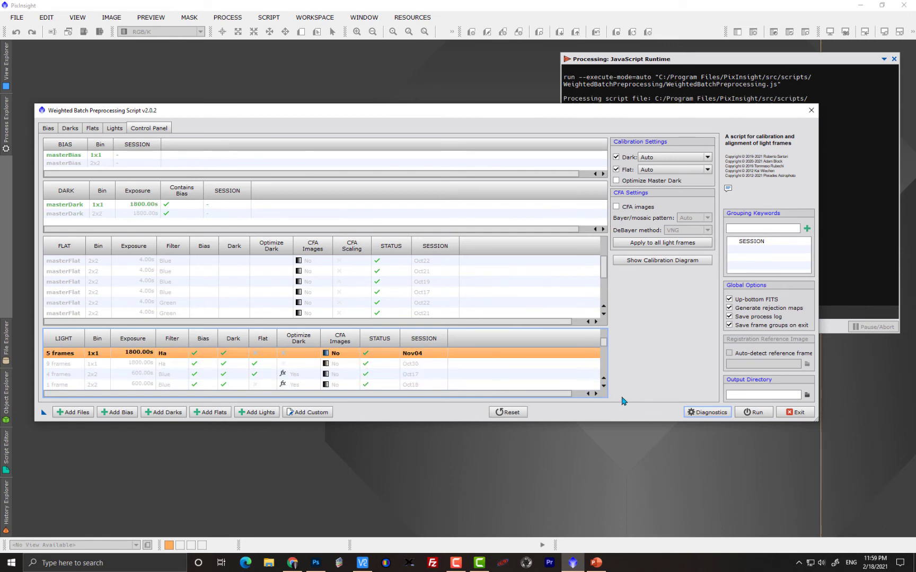
Check the 2-frame Oct18 Red group's matched masters and Optimize Master Dark setting.
click(604, 386)
click(603, 387)
click(603, 386)
click(604, 387)
click(254, 384)
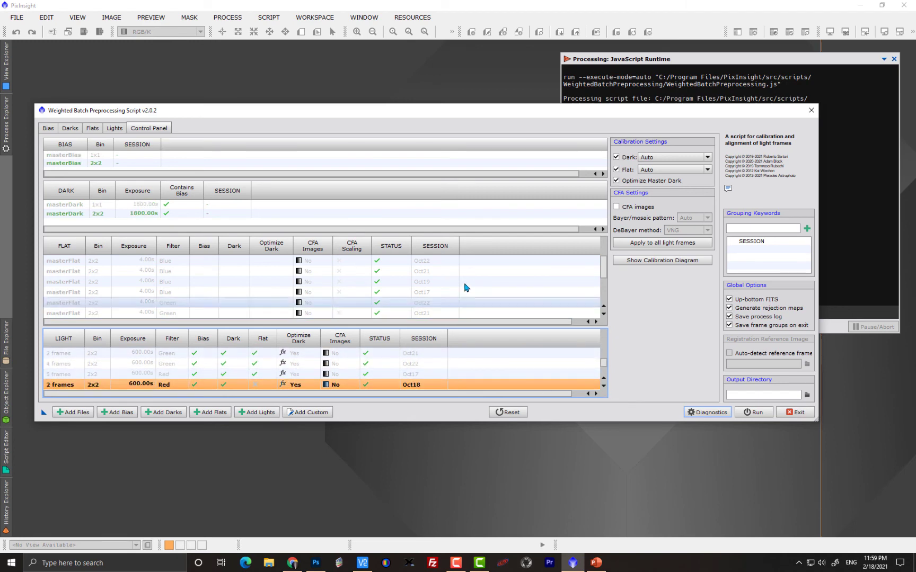
scroll(425, 292, up, 2)
scroll(425, 292, down, 3)
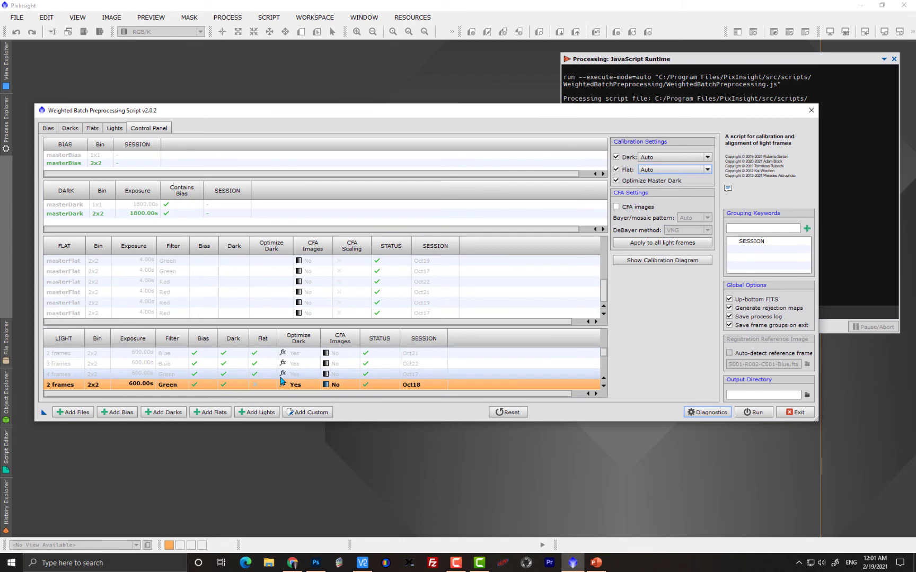
scroll(281, 381, up, 5)
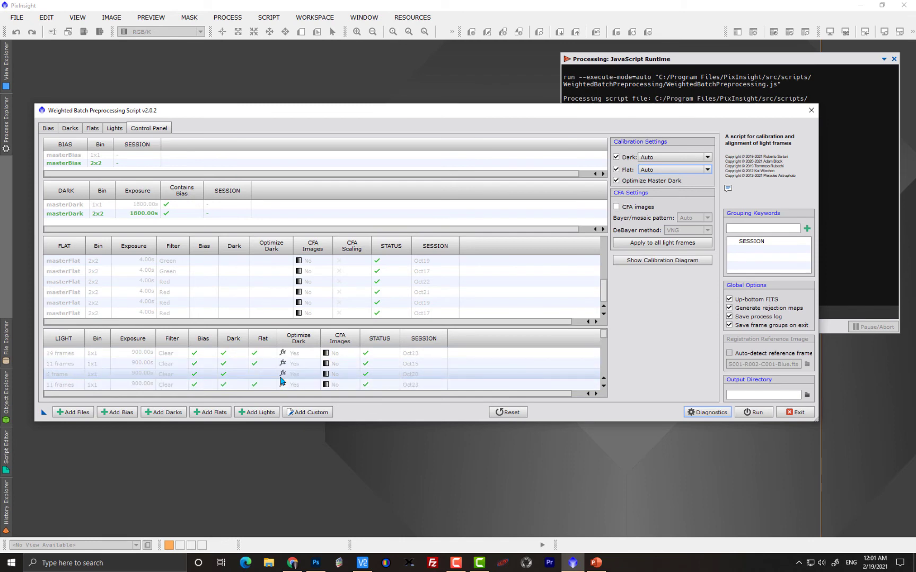
Select the single-frame 900s Oct20 Clear light group and review its calibration settings.
click(291, 374)
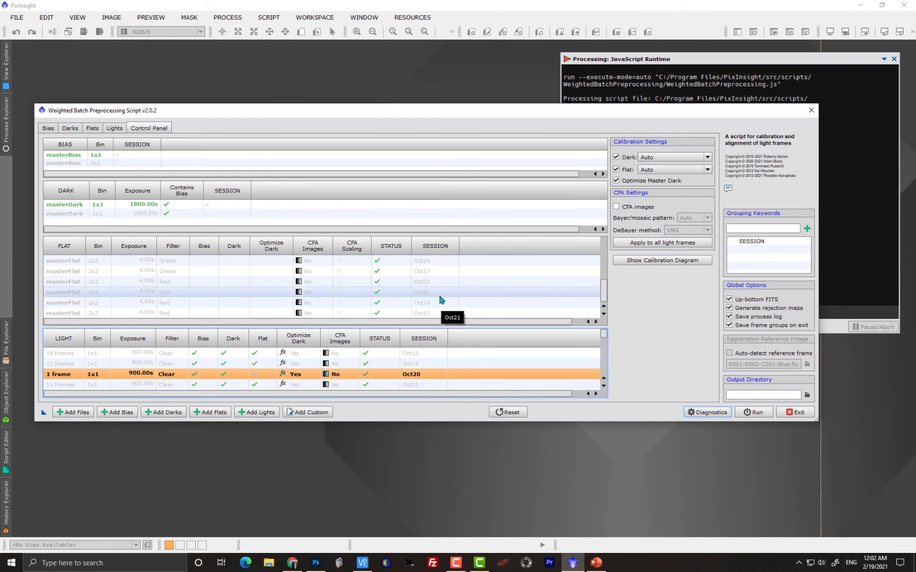
scroll(439, 300, up, 5)
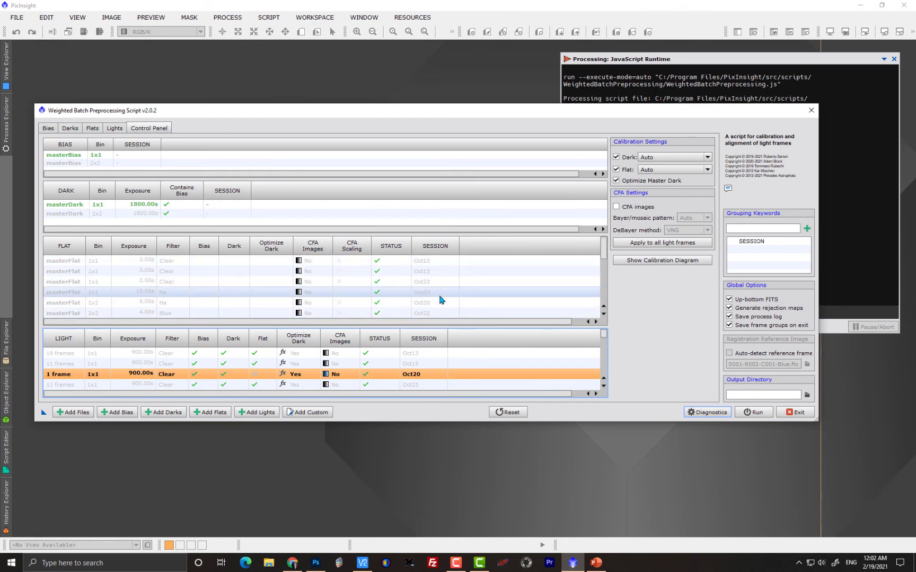
scroll(440, 300, down, 1)
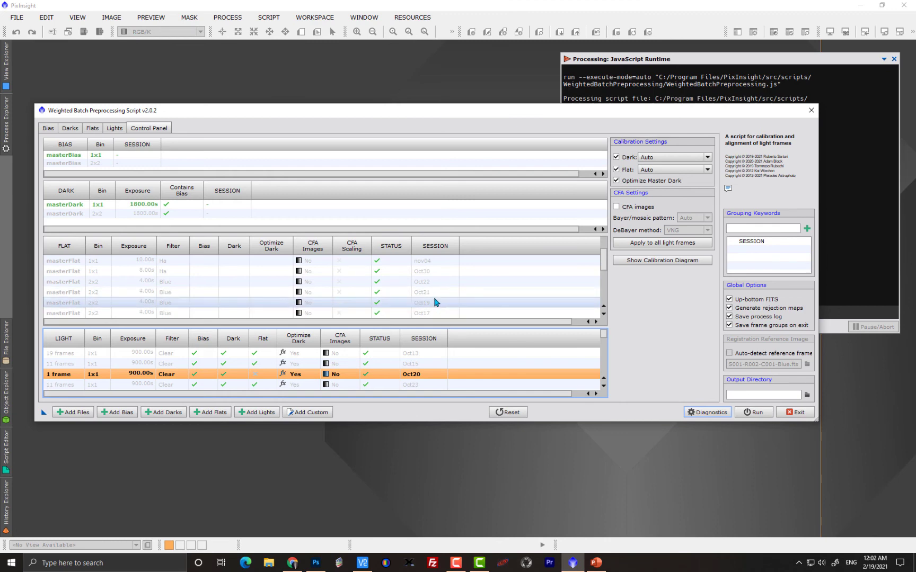
scroll(183, 283, up, 1)
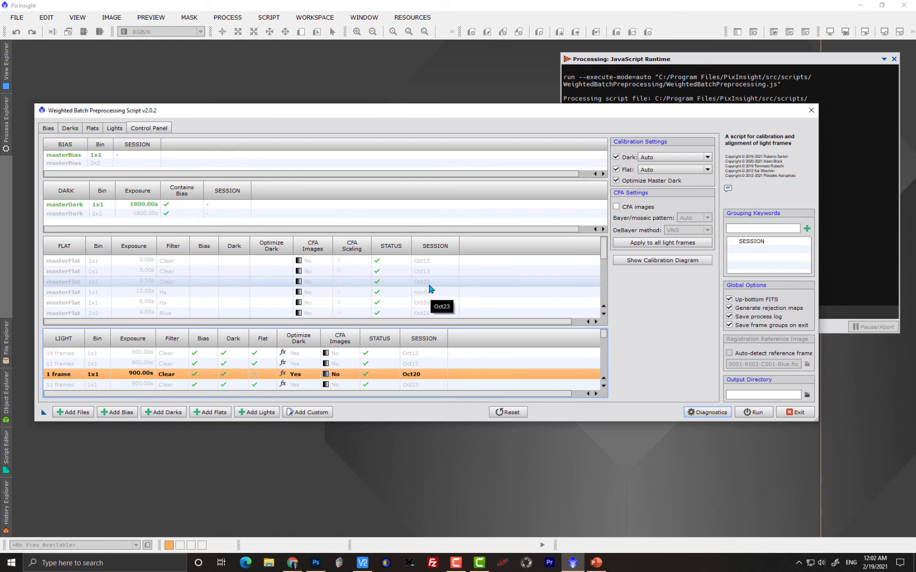
Assign the Oct23 'Clear BIN 1 2.50s' master flat to the Oct20 Clear group.
click(648, 170)
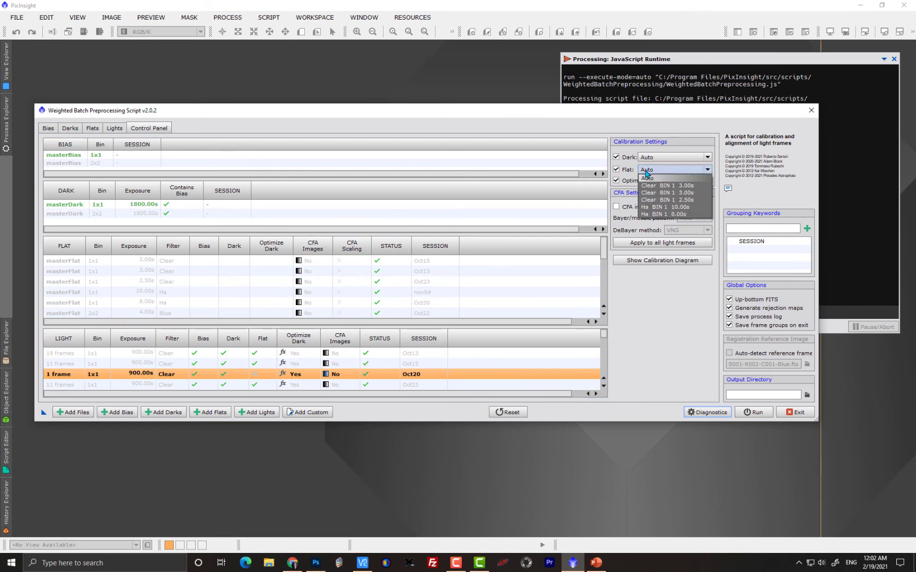
click(691, 200)
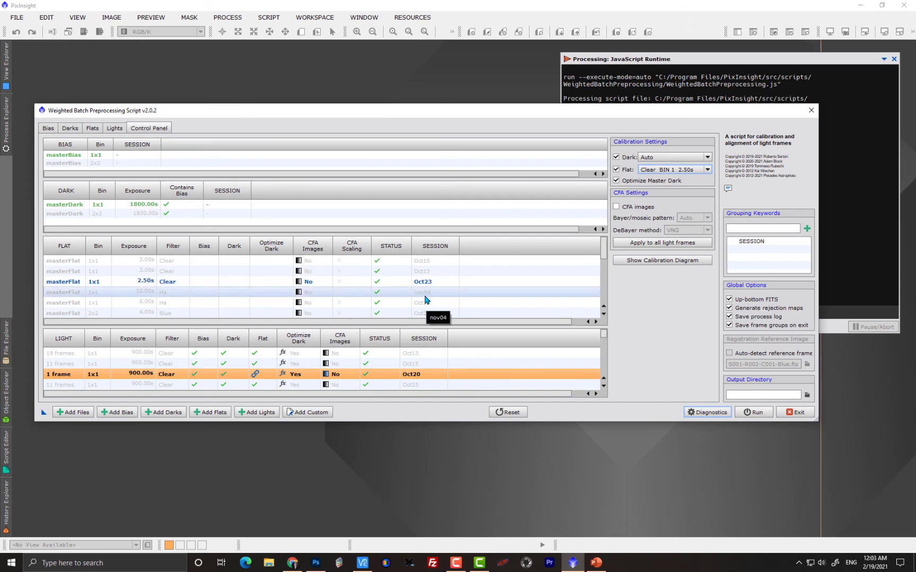
scroll(266, 358, down, 1)
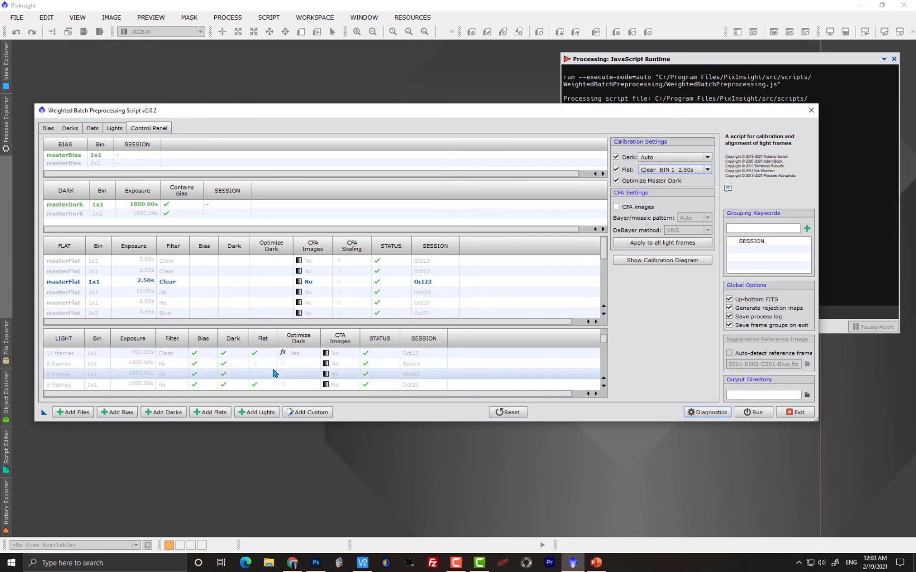
Link the 6-frame Nov03 Ha light group to the 'Ha BIN 1 10.00s' master flat.
click(266, 366)
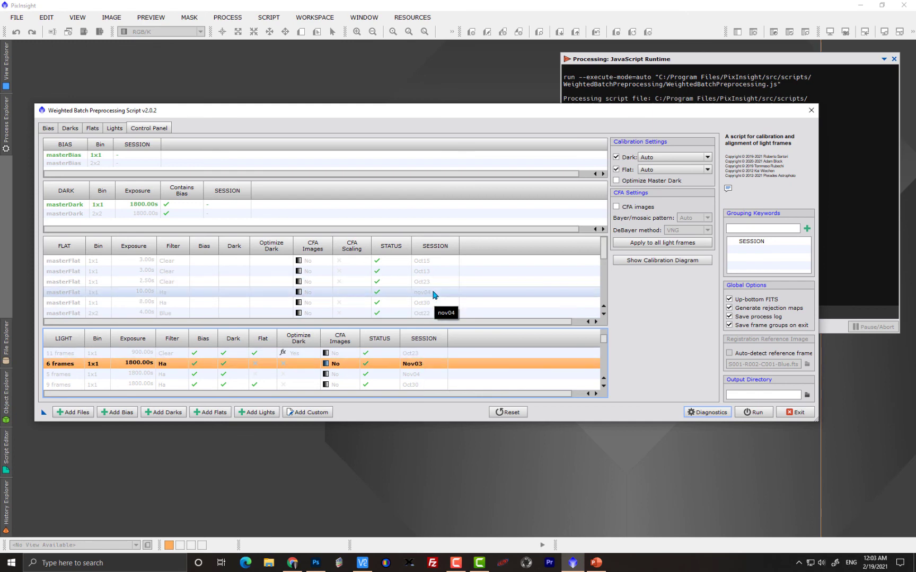
click(708, 171)
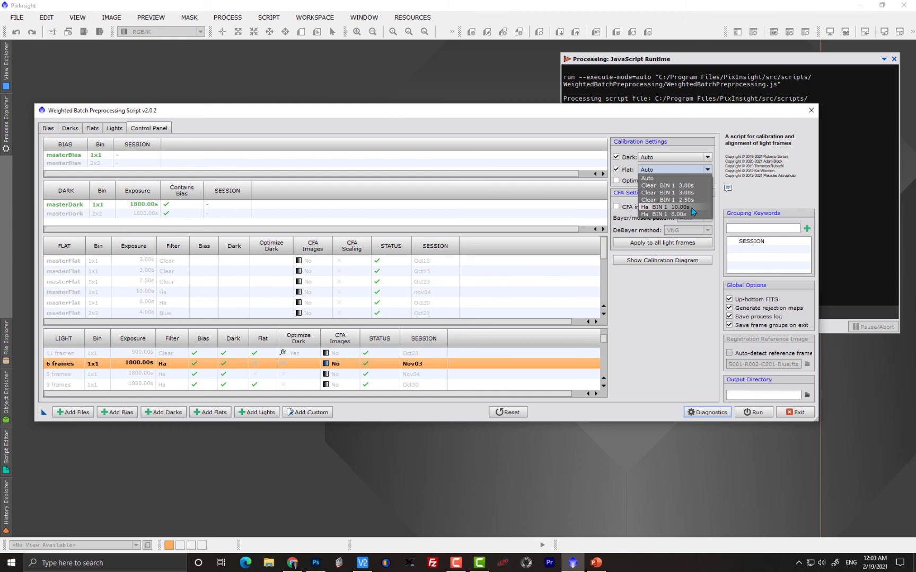
click(655, 321)
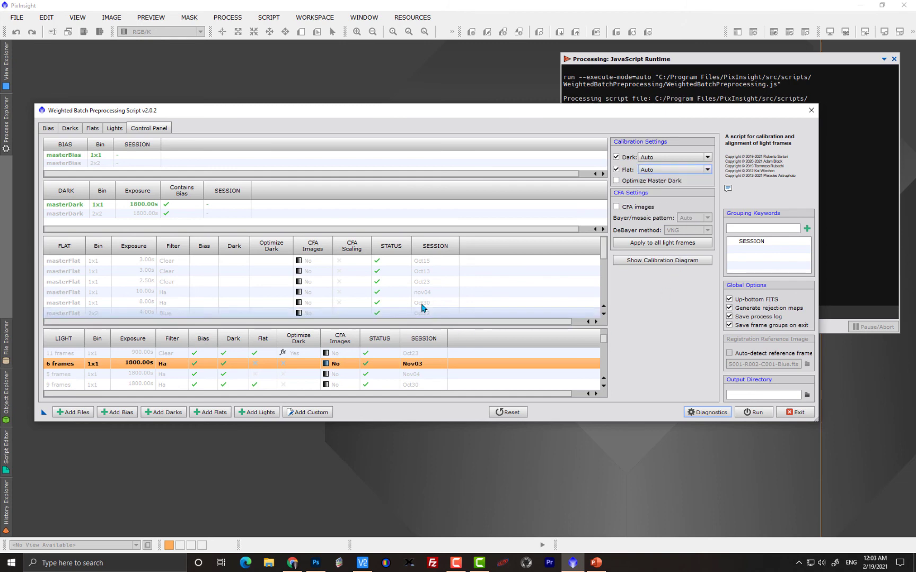
click(706, 170)
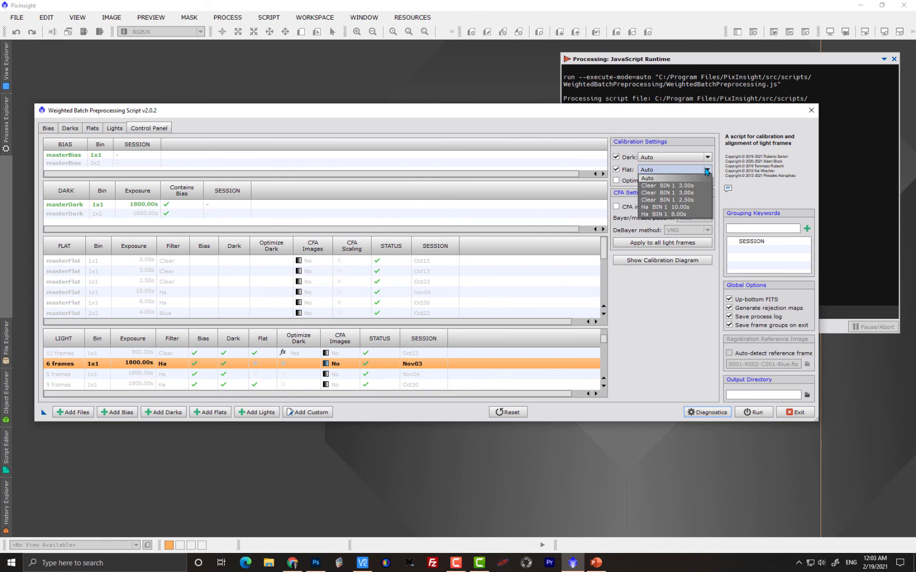
click(699, 207)
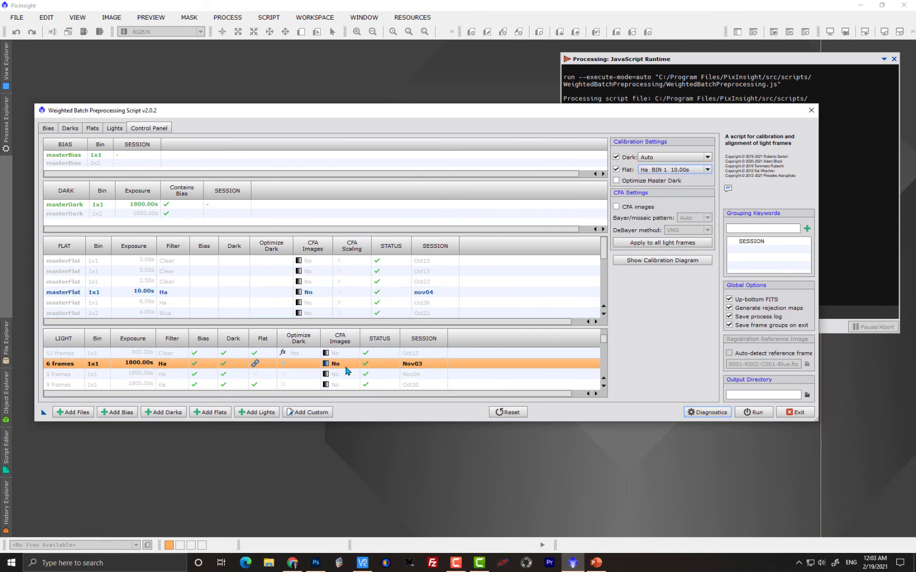
Assign the same Ha 10.00s master flat to the 5-frame Nov04 group and recheck Nov03.
click(304, 374)
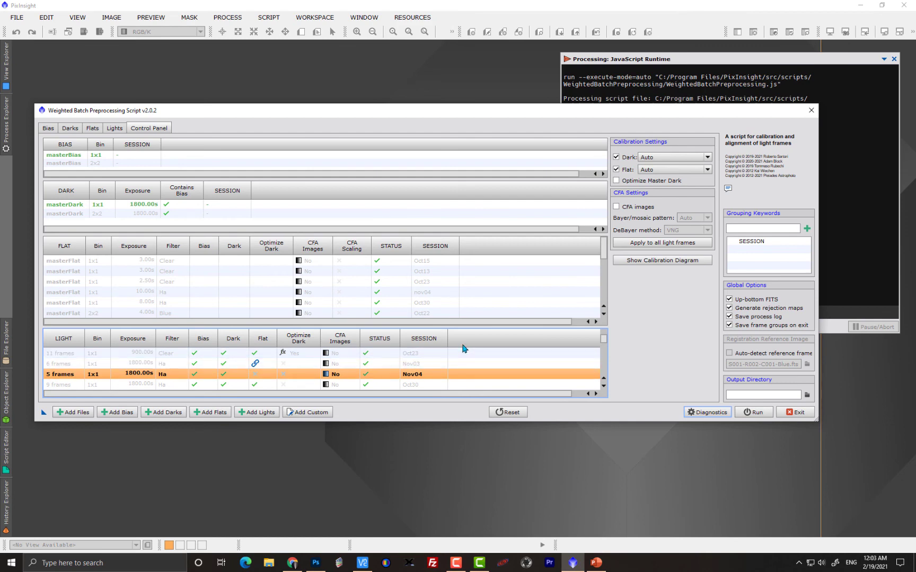
click(707, 169)
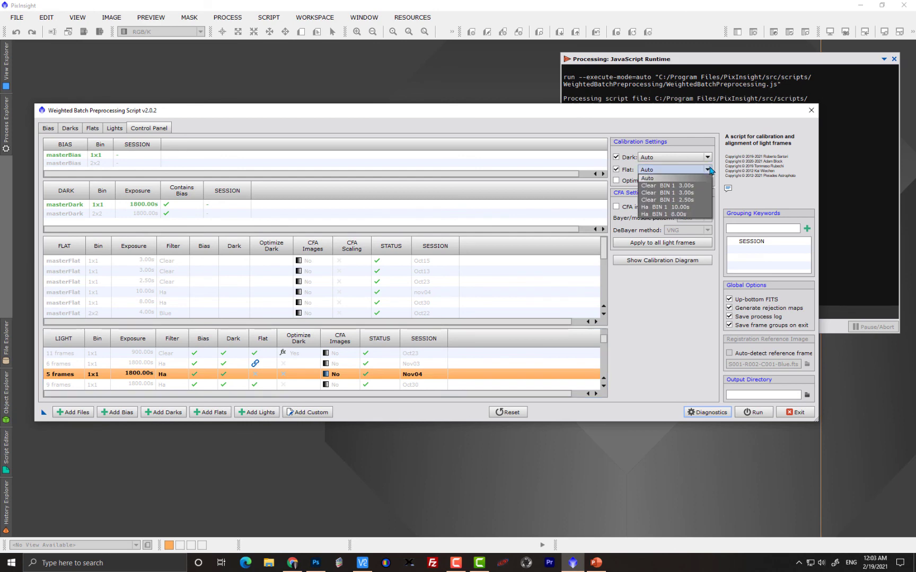
click(690, 207)
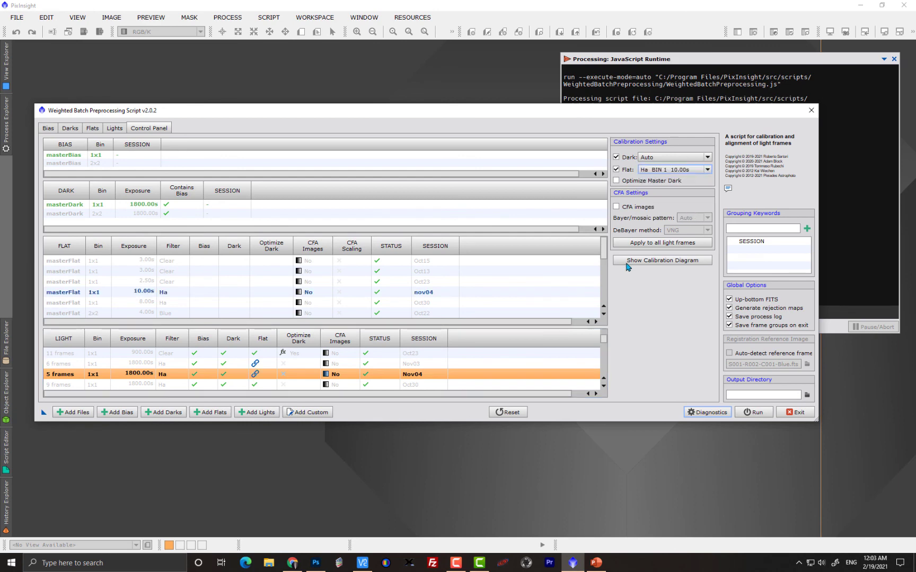
click(431, 364)
scroll(388, 382, down, 3)
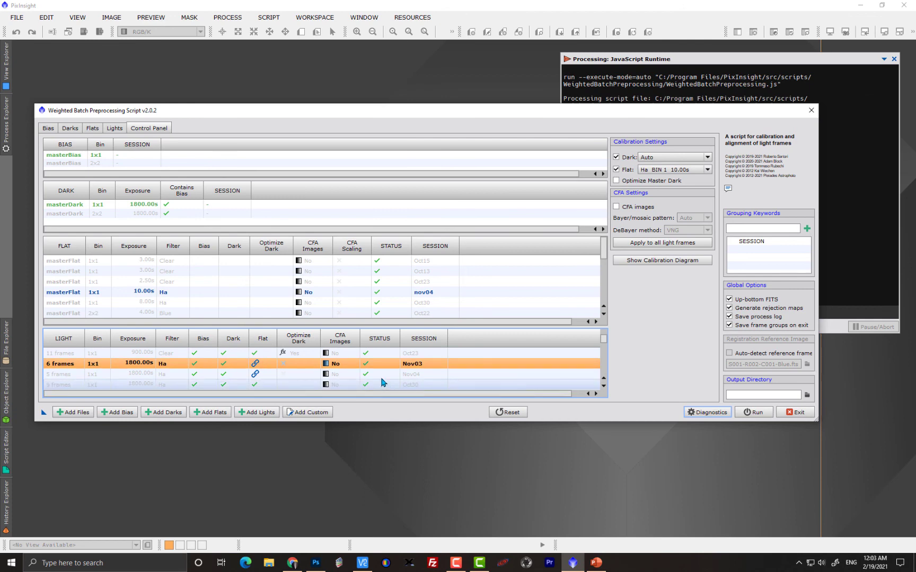
click(261, 374)
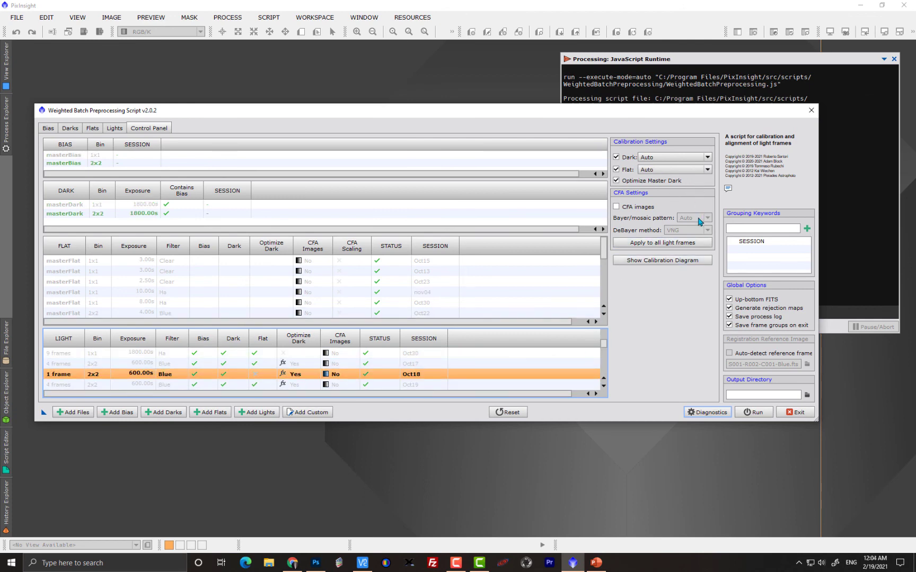
Assign the 'Blue BIN 2 4.00s' master flat to the single-frame Oct18 Blue group.
click(677, 170)
click(677, 171)
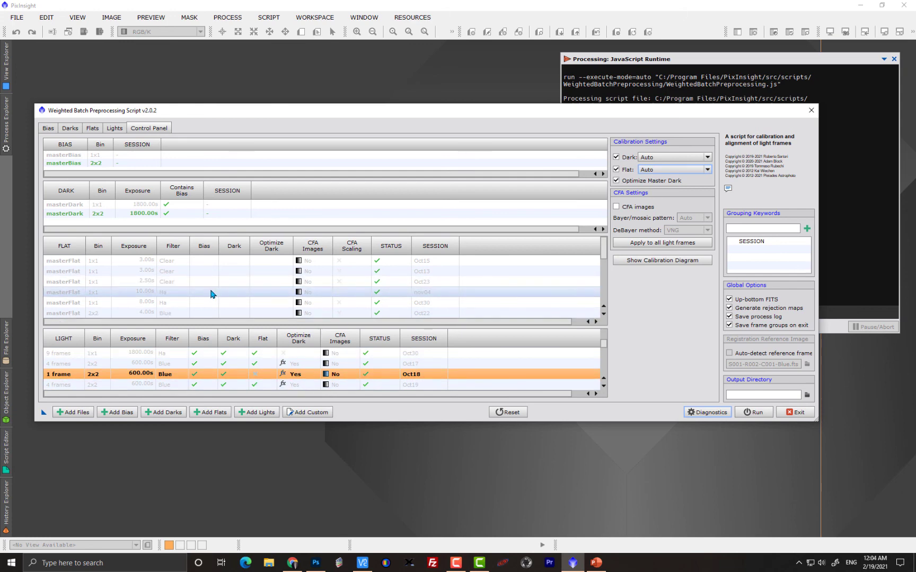
scroll(206, 294, down, 3)
scroll(207, 294, up, 3)
click(707, 170)
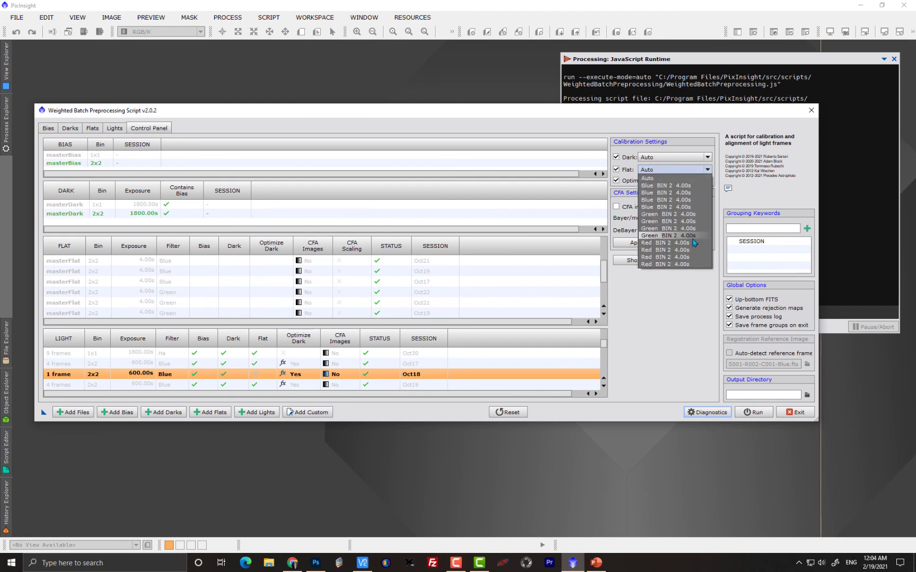
click(696, 202)
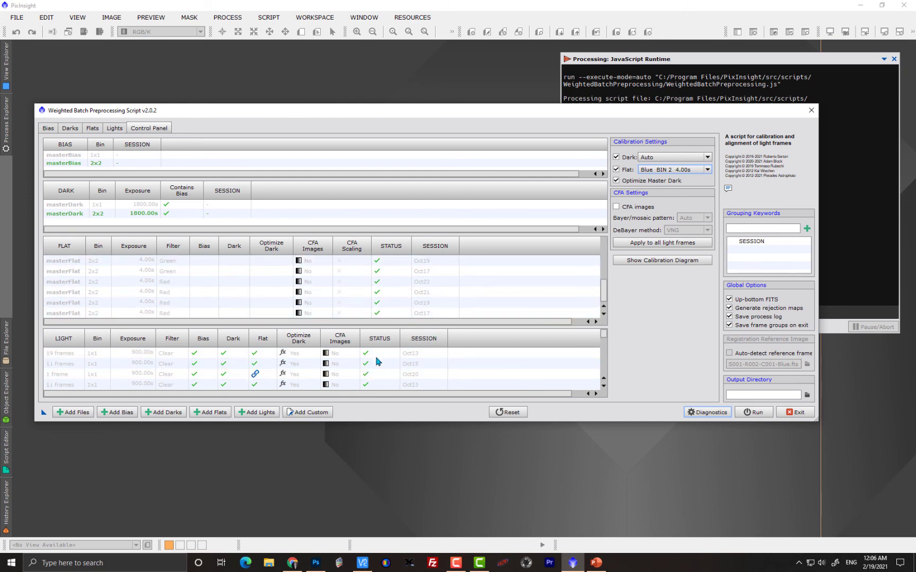
Check the matched masters of the Oct20 and 11-frame Oct15 Clear light groups.
click(355, 366)
scroll(354, 366, down, 3)
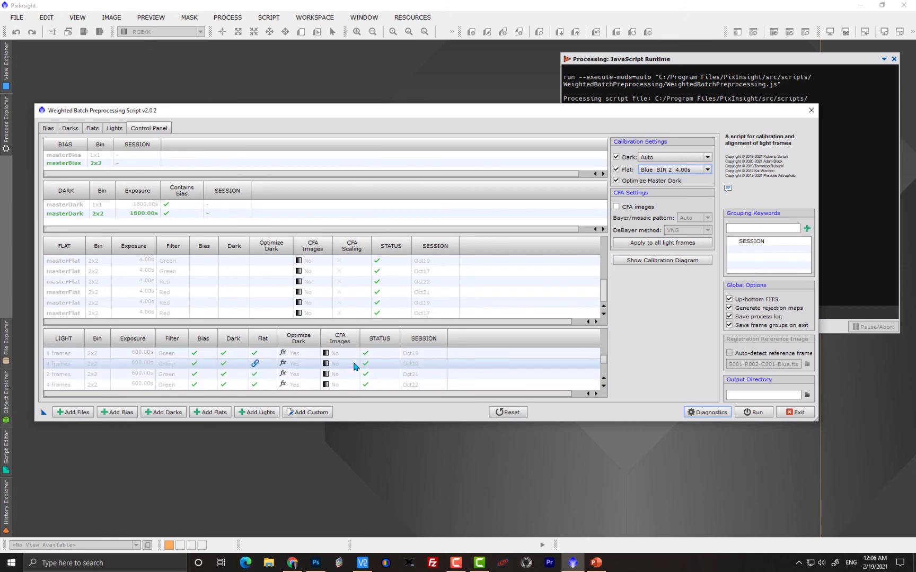
scroll(354, 366, up, 5)
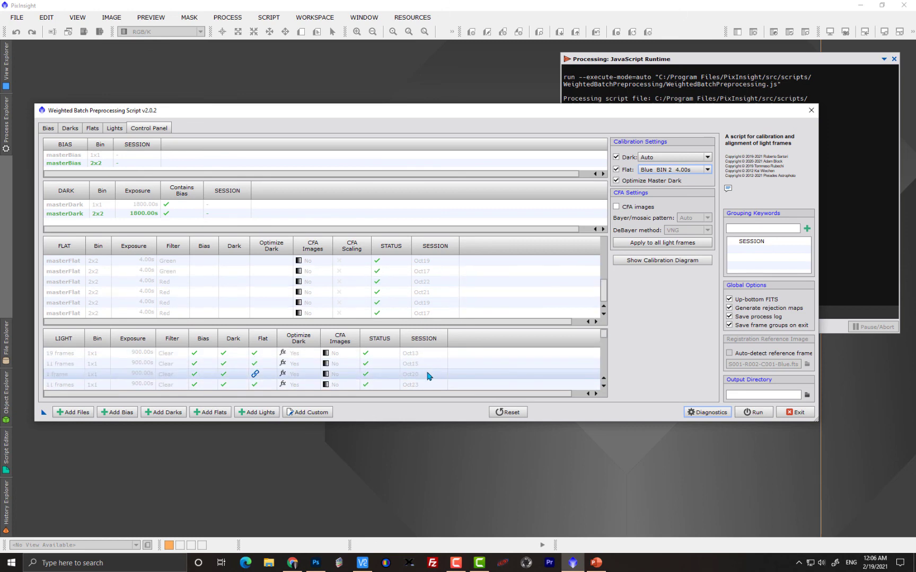
click(351, 365)
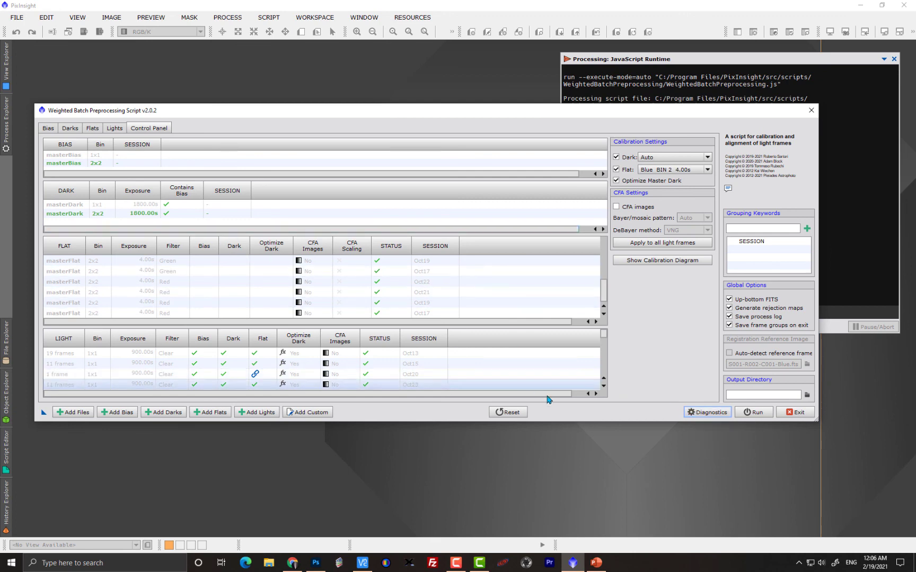
click(707, 412)
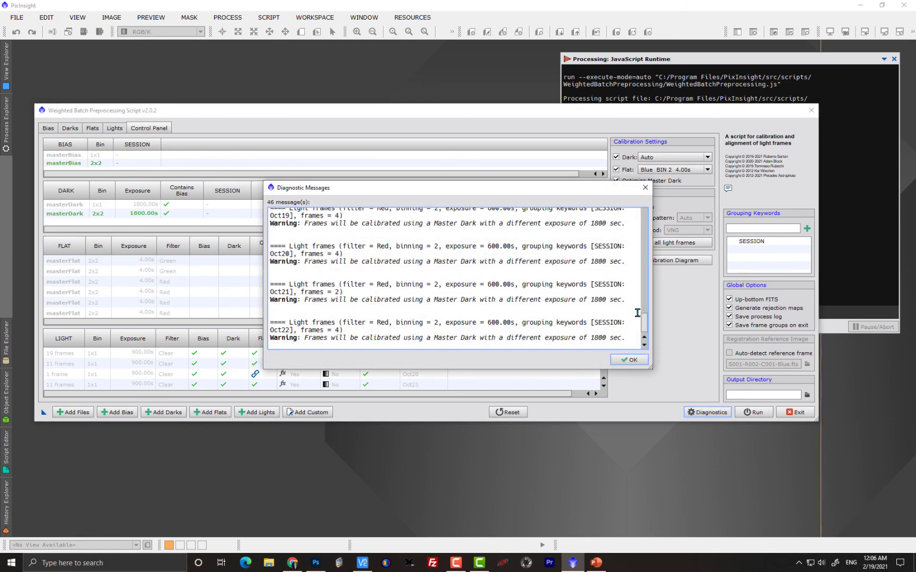
drag(644, 326, 645, 300)
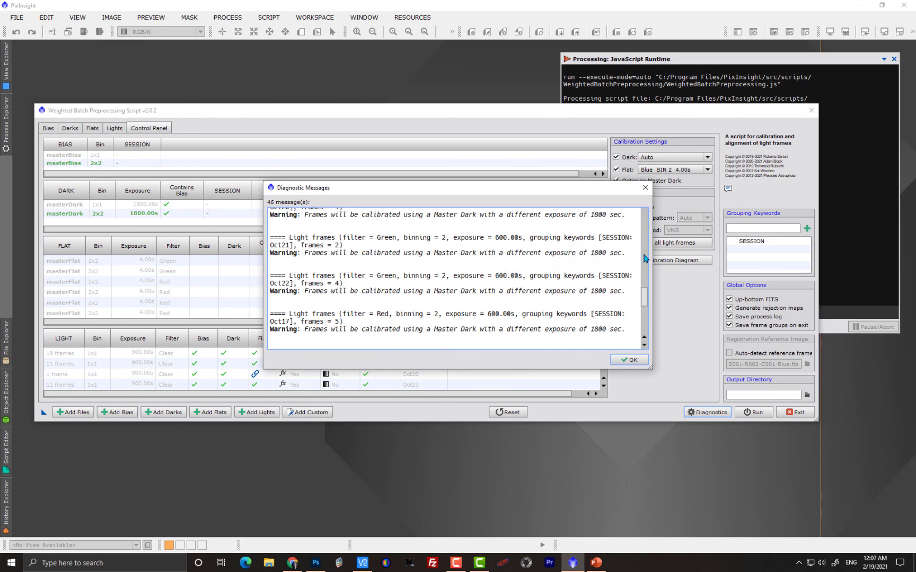
Dismiss the Diagnostic Messages dialog and reselect the single-frame Clear Oct20 light group.
click(644, 188)
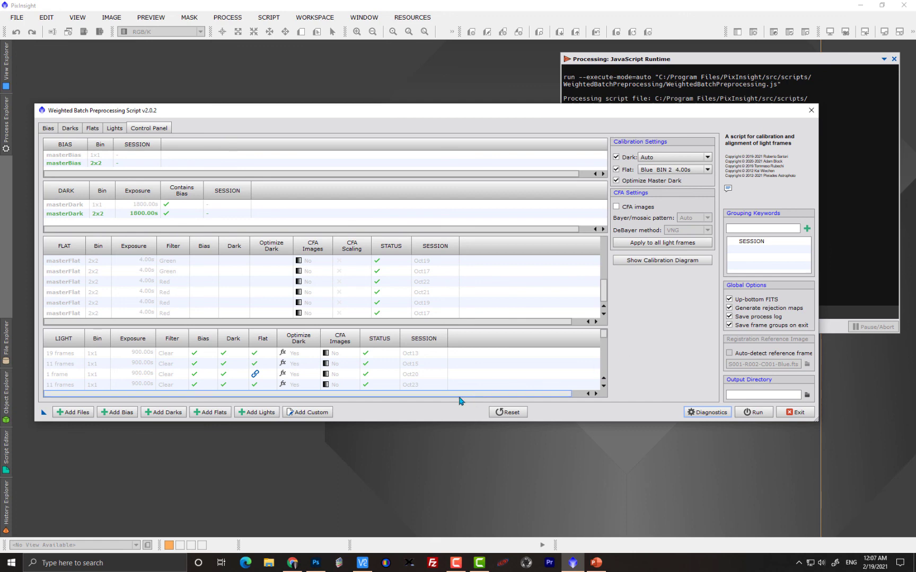
click(246, 375)
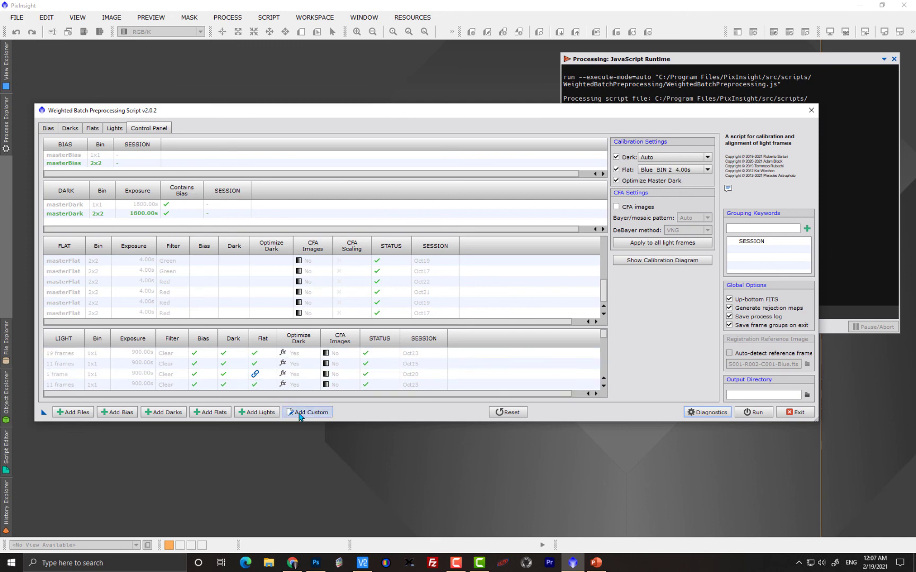